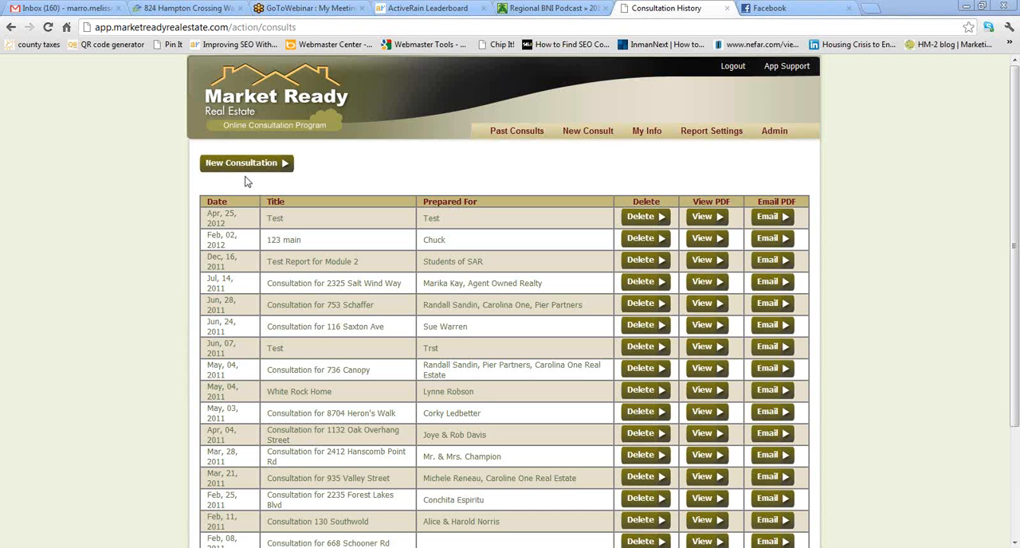
- Start a new consultation and title the report Home Staging Report
left_click(247, 165)
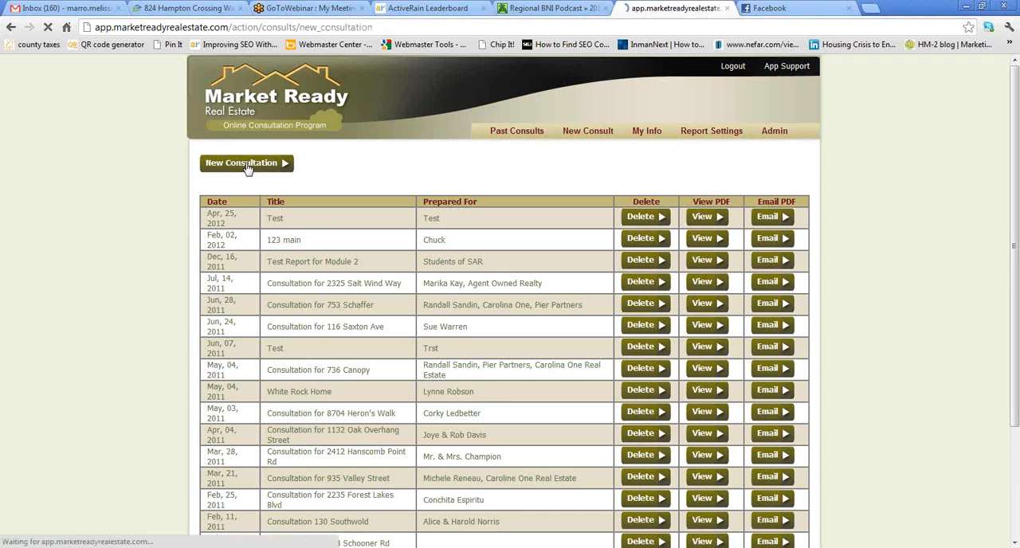
left_click(391, 191)
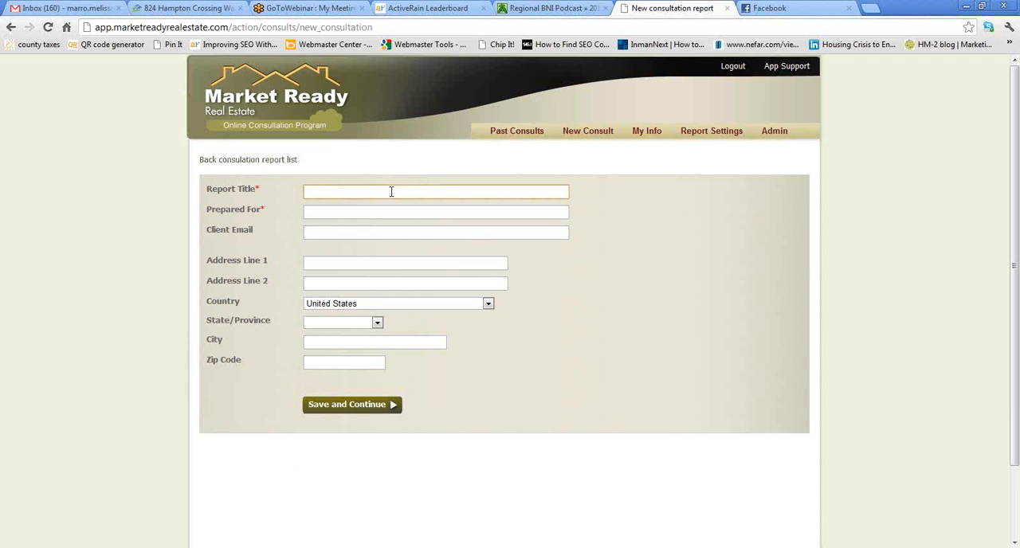
type("Home")
key("Down")
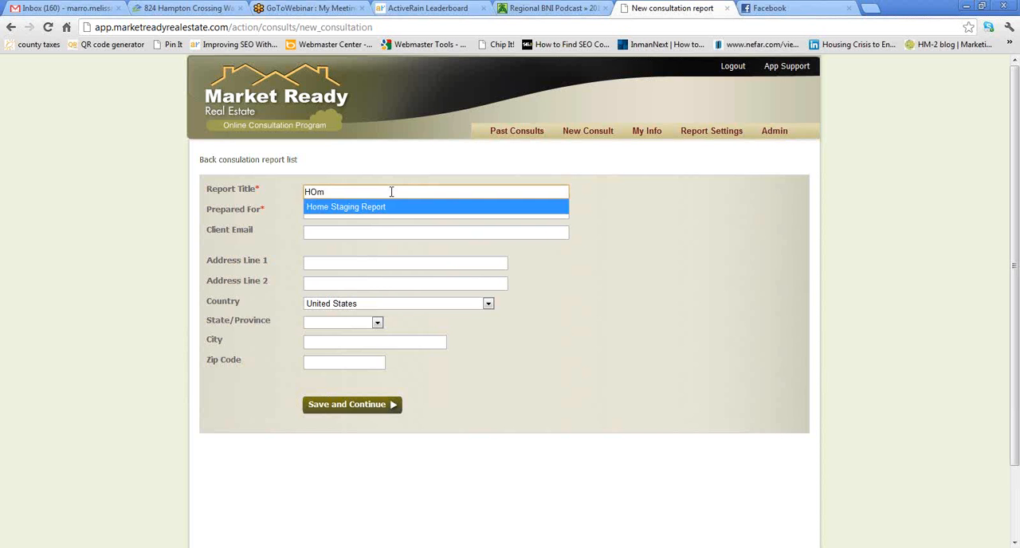
key("Return")
key("Tab")
- Fill in the client's full name as the report recipient and enter the client's e-mail address
type("Mar")
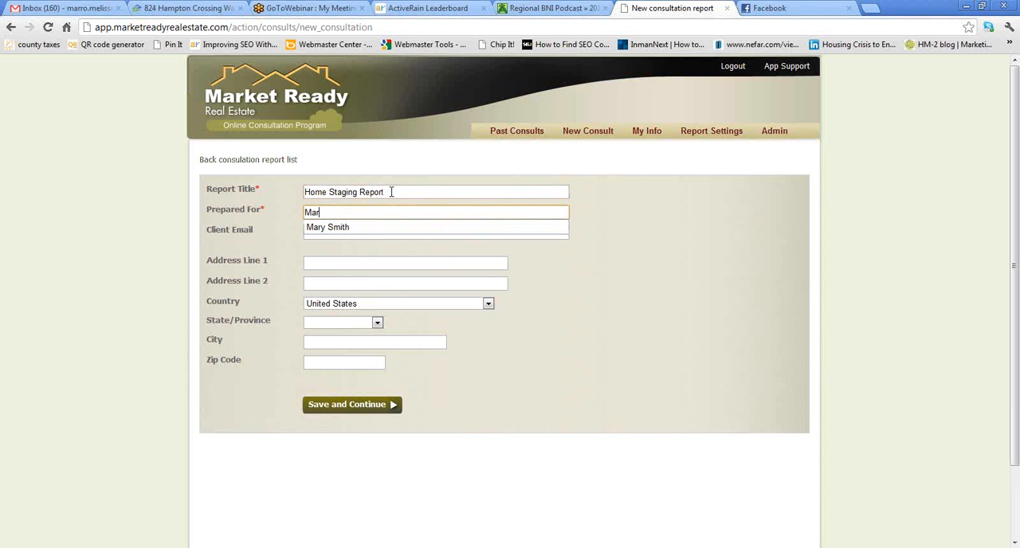
key("Down")
key("Return")
key("Tab")
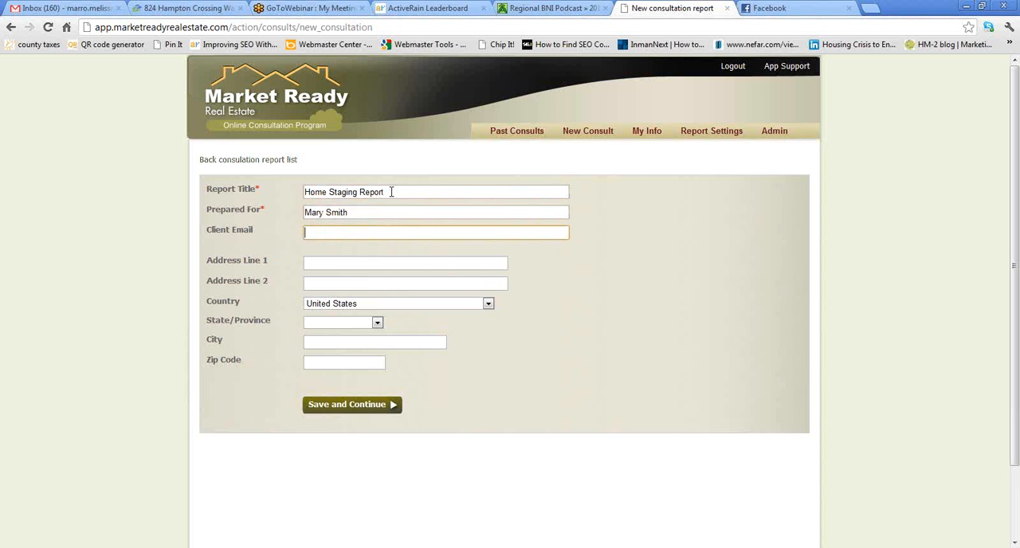
type("m")
key("Down")
key("Down")
key("Down")
key("Down")
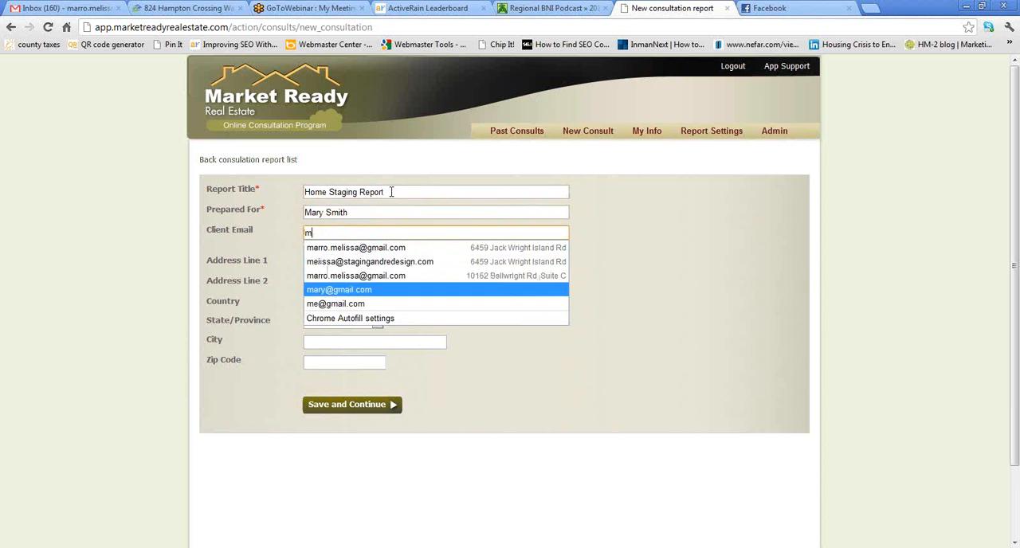
key("Return")
key("Tab")
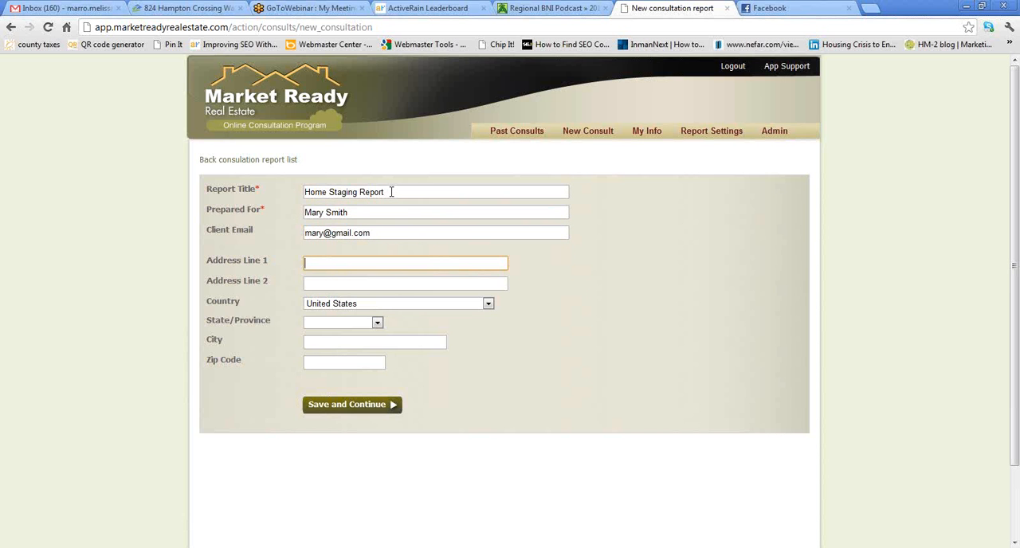
- Enter the client's street address and set the state to Florida, leaving the second address line empty
type("12")
key("Down")
key("Return")
key("Tab")
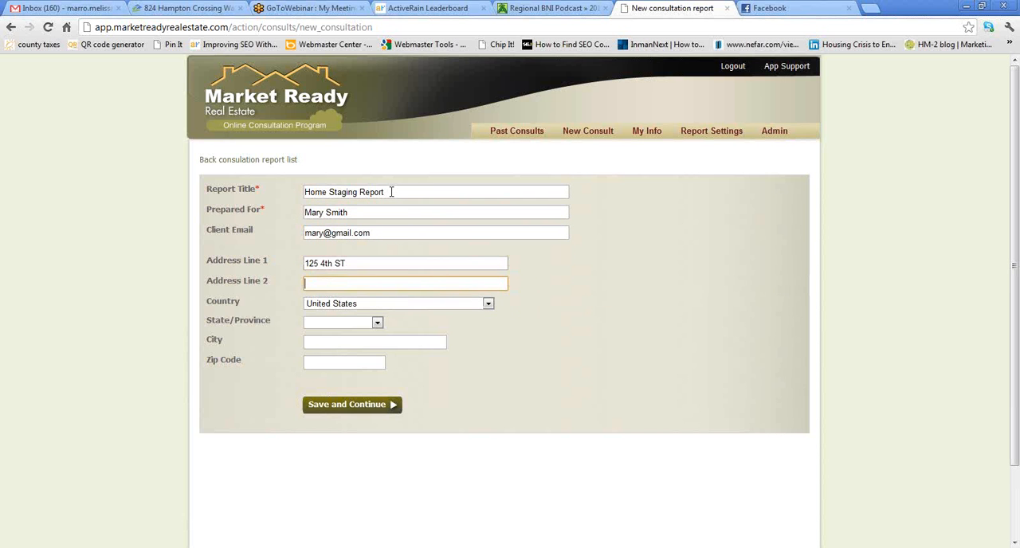
key("Tab")
key("Tab")
key("f")
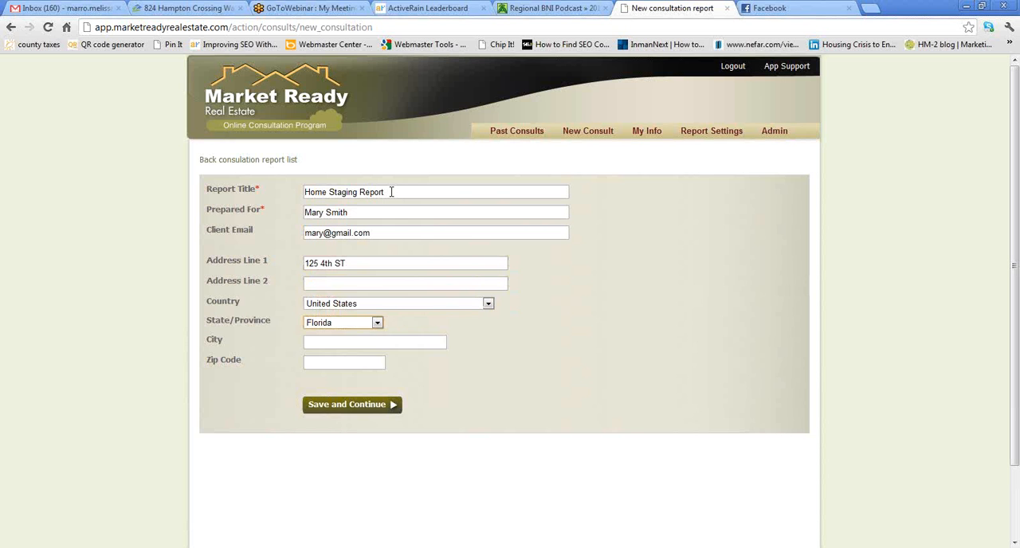
- Fill in the client's city and zip code, and save the new consultation
key("Tab")
type("St Augustine")
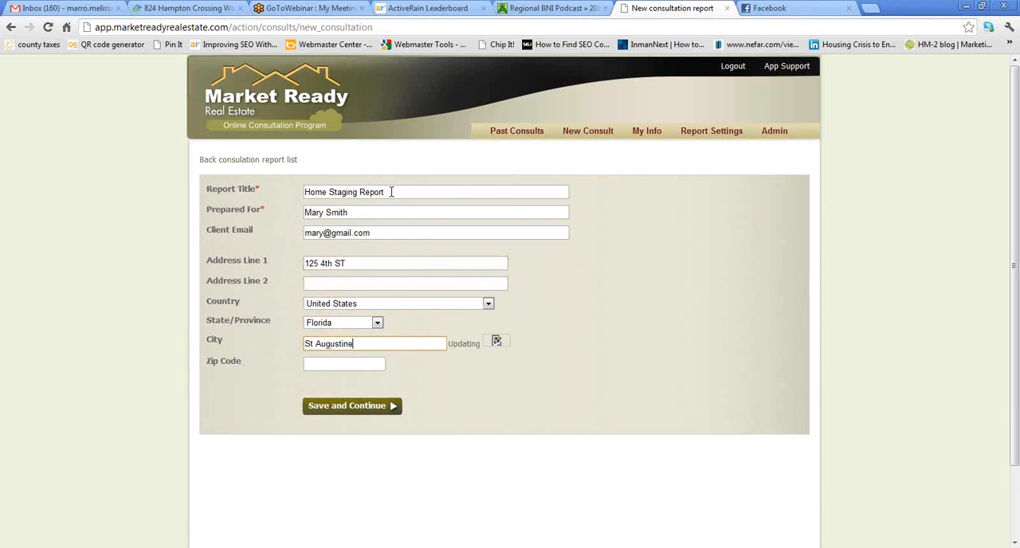
key("Tab")
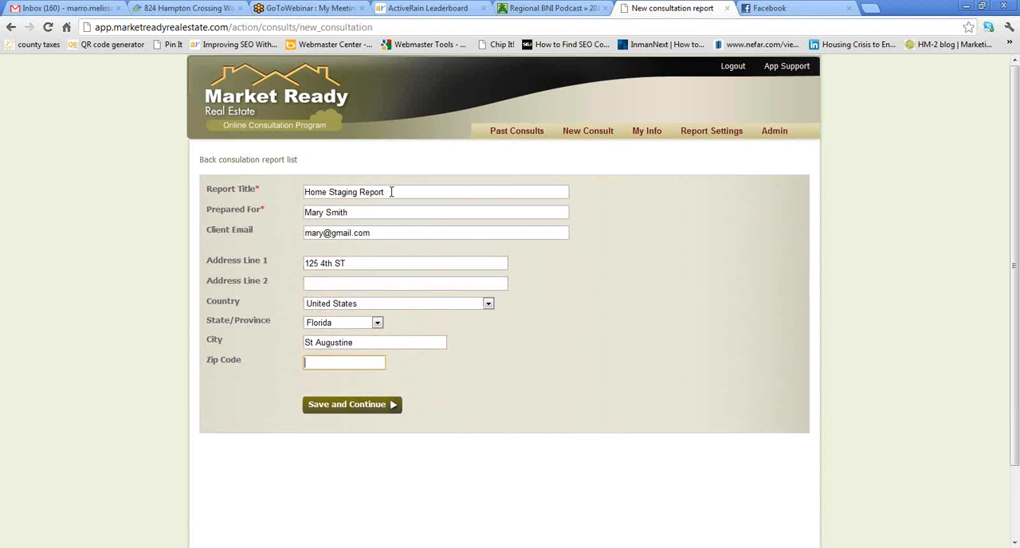
type("32092")
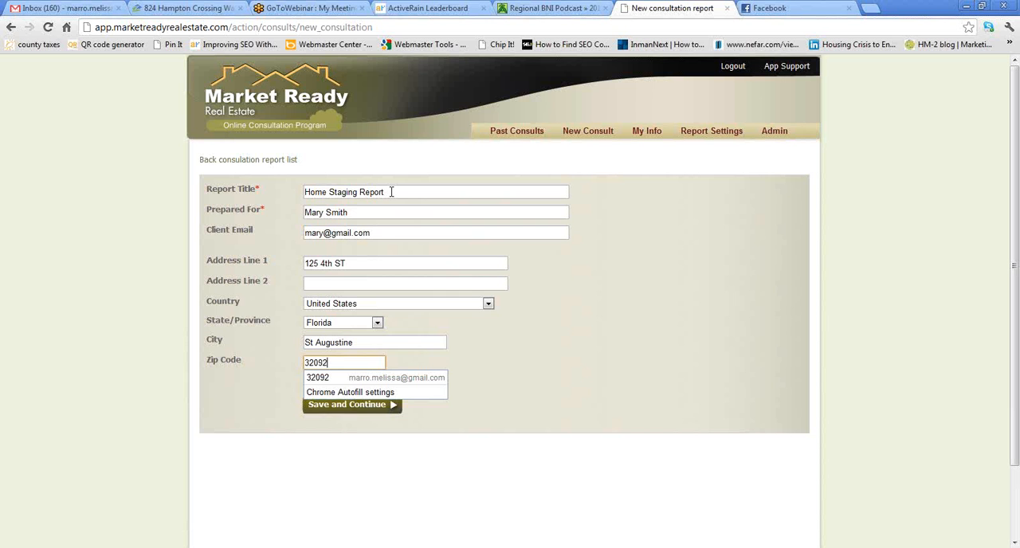
left_click(339, 379)
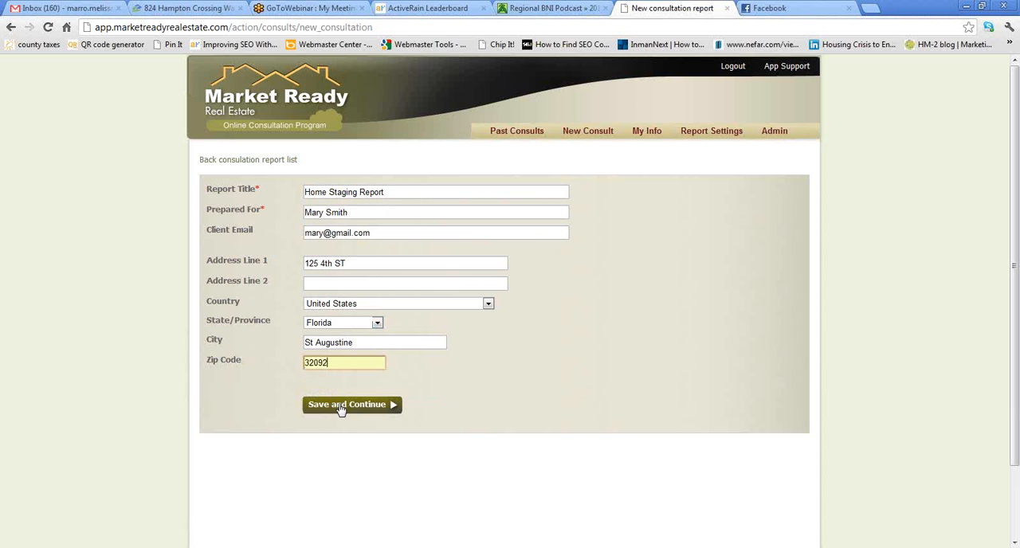
left_click(340, 405)
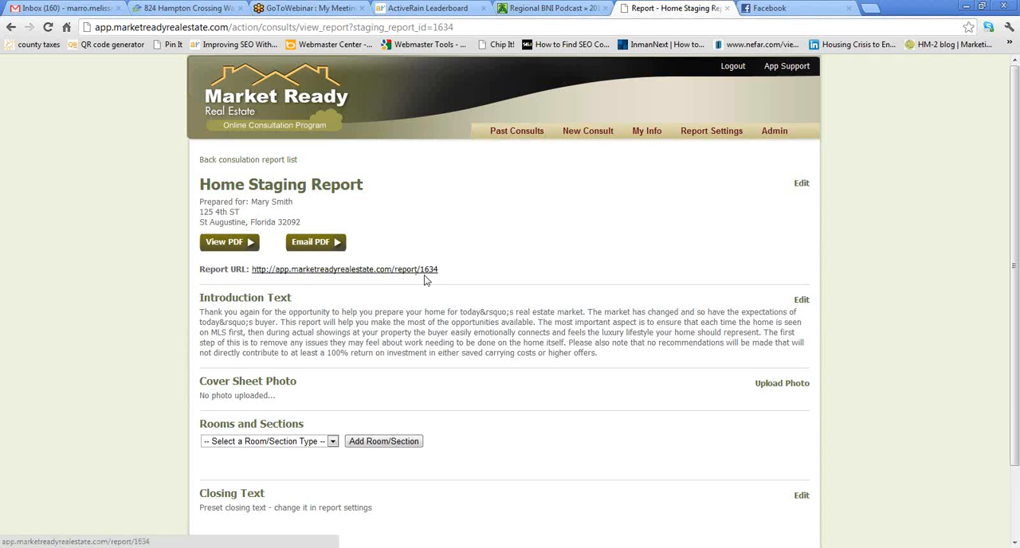
- Review the default introduction, closing, logo and e-mail message in the report settings, and view the account's profile information
left_click(695, 133)
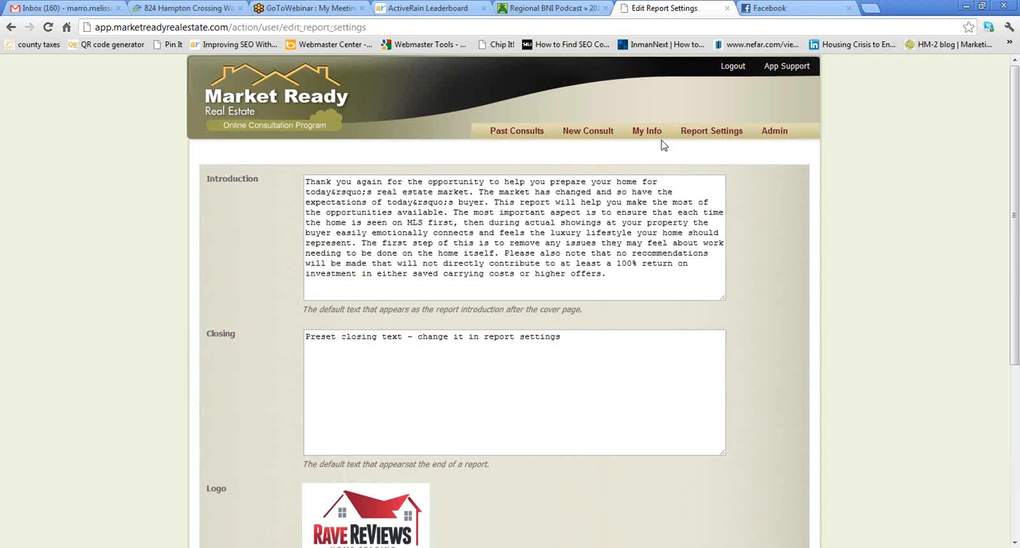
scroll(236, 359, "down", 2)
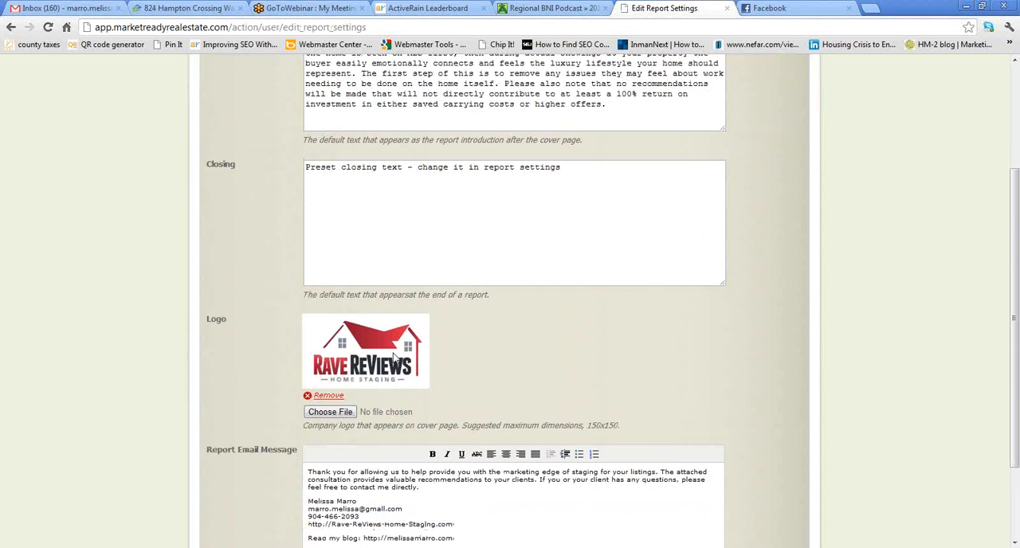
scroll(393, 356, "down", 1)
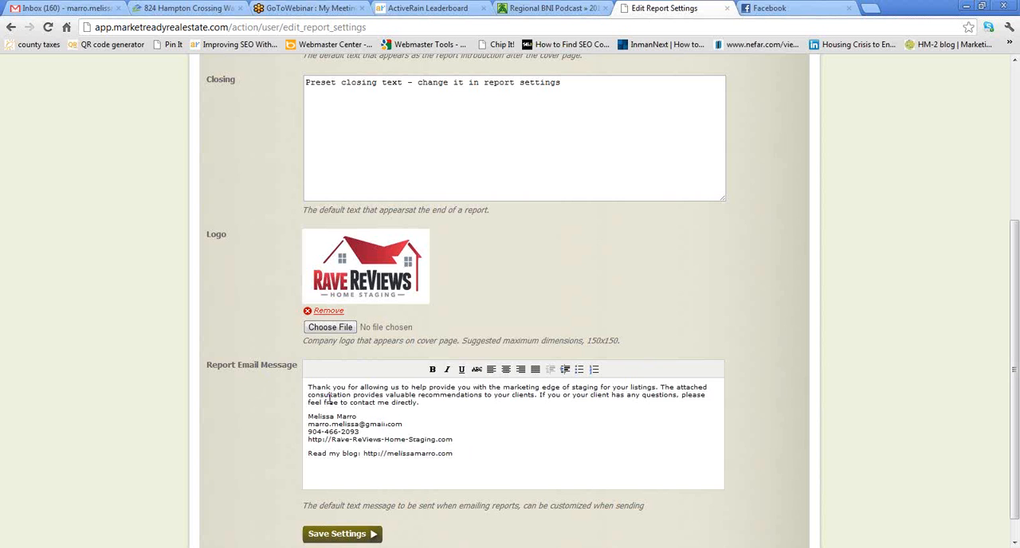
scroll(432, 390, "up", 3)
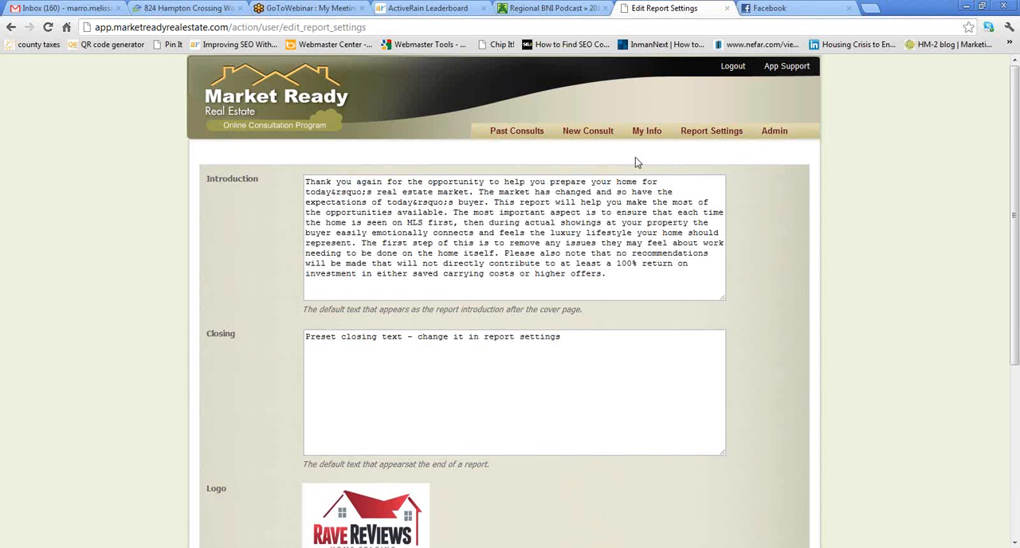
left_click(642, 133)
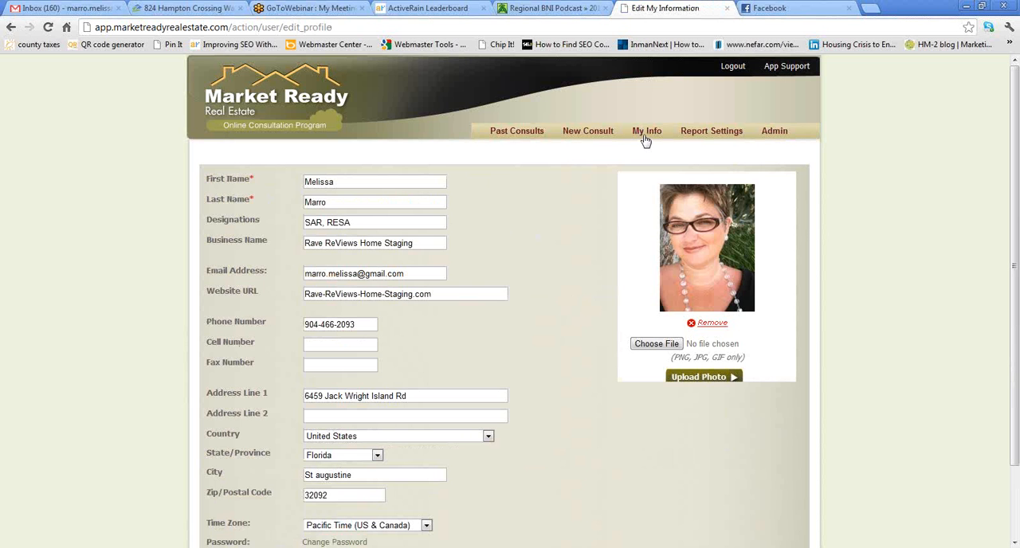
- Reopen the Home Staging Report from the past consultations and open the file chooser for its cover sheet photo
left_click(533, 132)
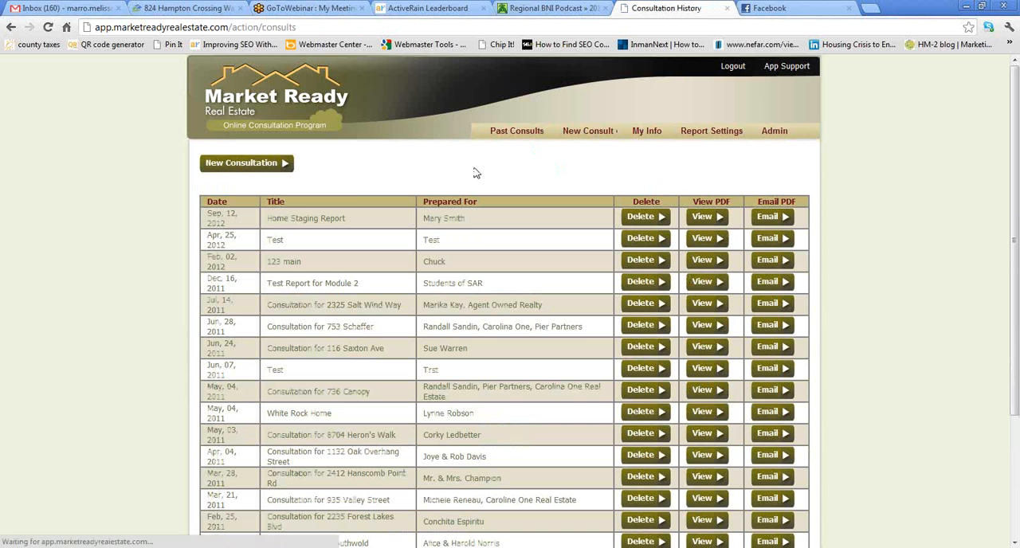
left_click(301, 218)
scroll(544, 320, "down", 2)
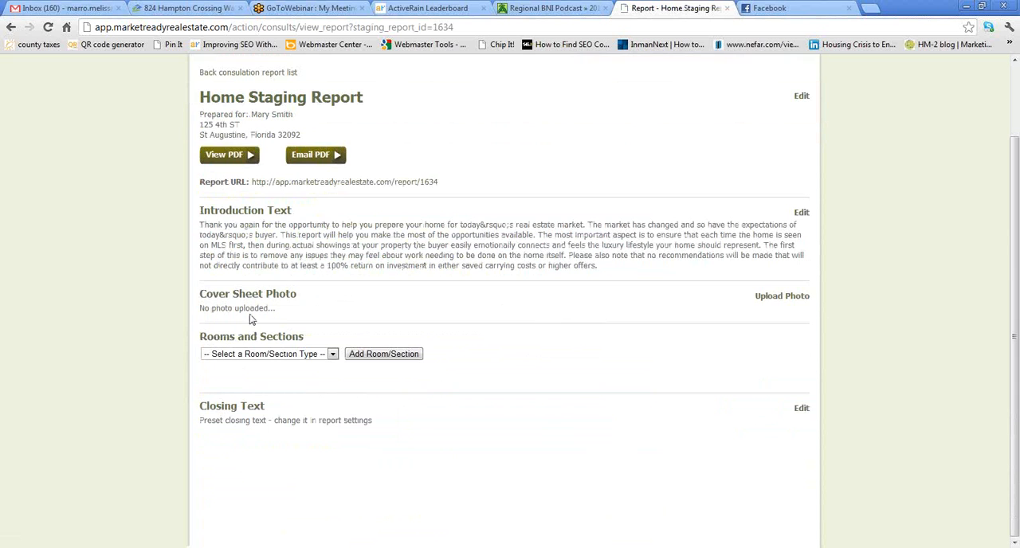
left_click(770, 298)
left_click(249, 243)
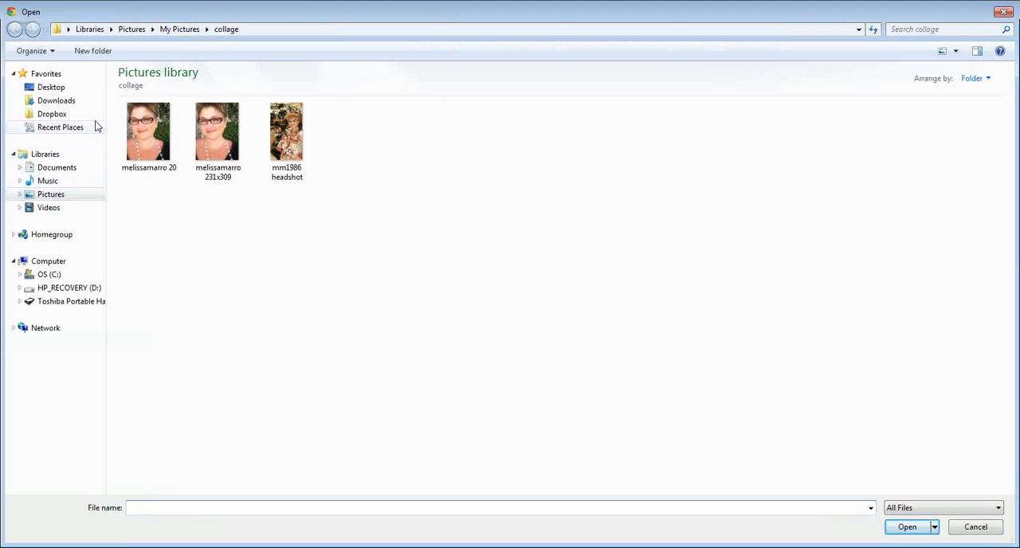
- Browse the Toshiba portable hard drive through Pictures and My Pictures to the S. Main property's photo folder
left_click(80, 302)
double_click(133, 196)
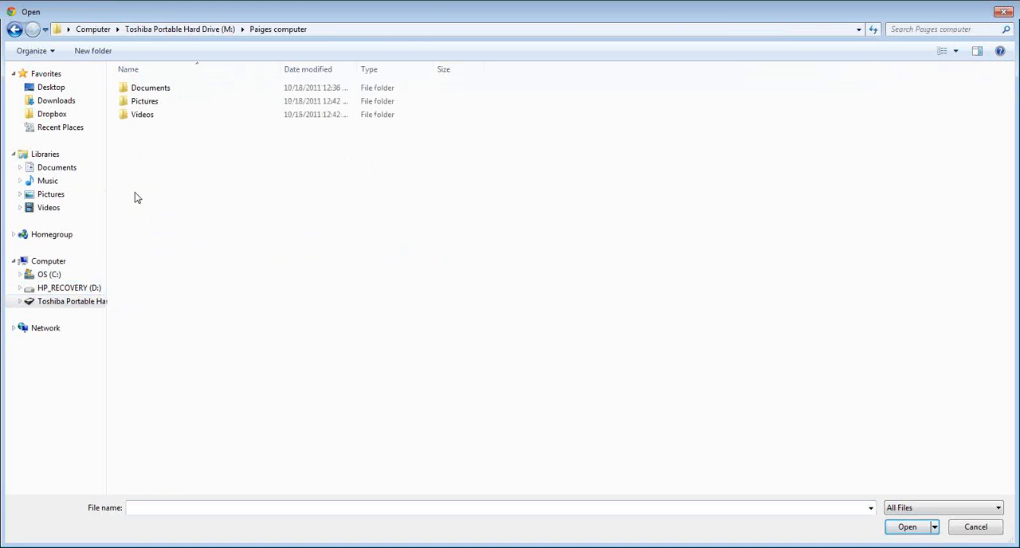
left_click(144, 103)
double_click(144, 103)
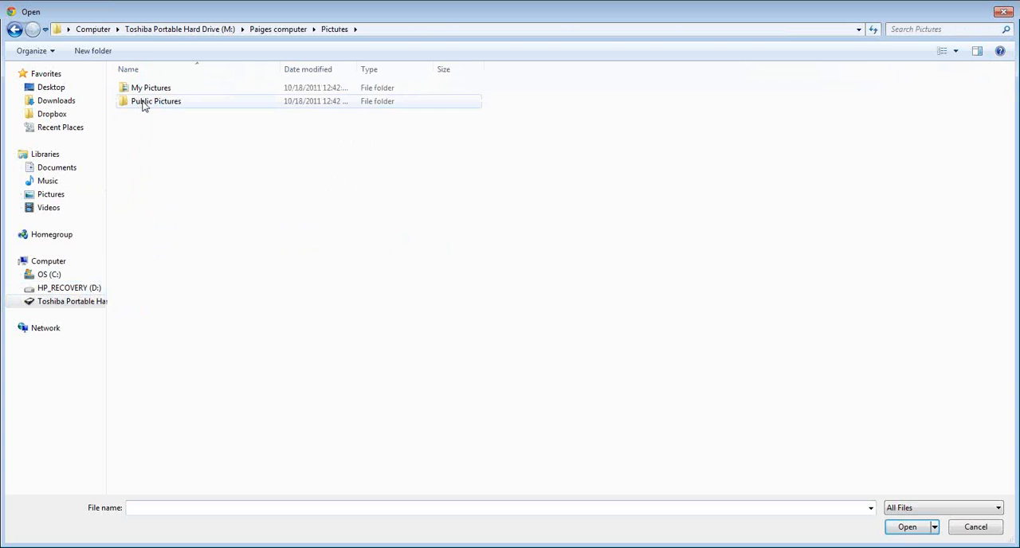
double_click(151, 101)
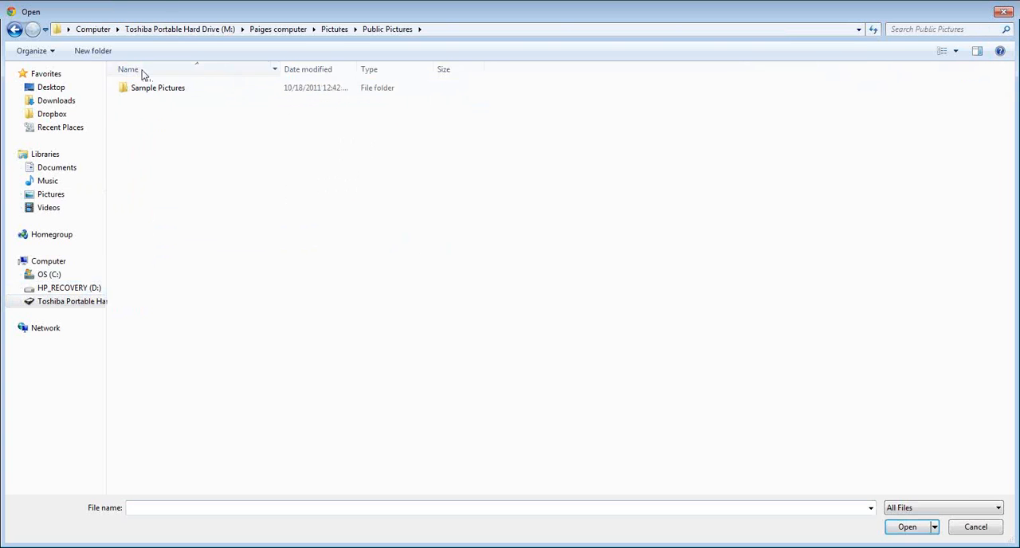
left_click(334, 29)
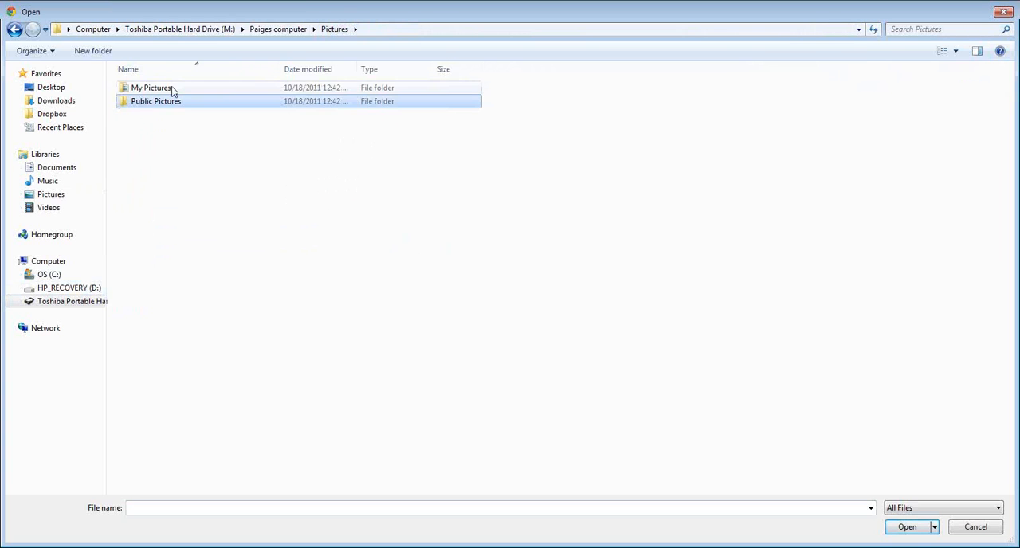
double_click(152, 87)
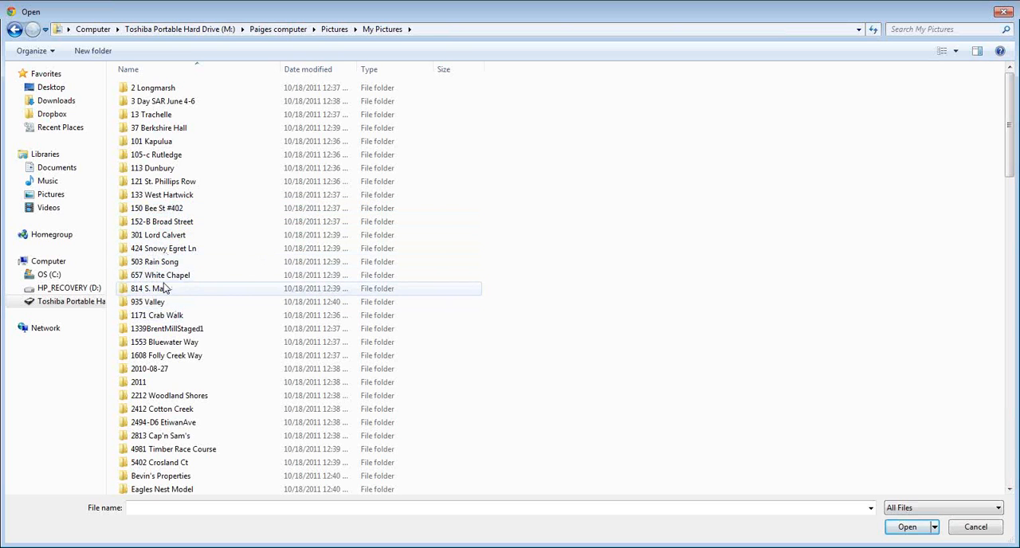
double_click(155, 288)
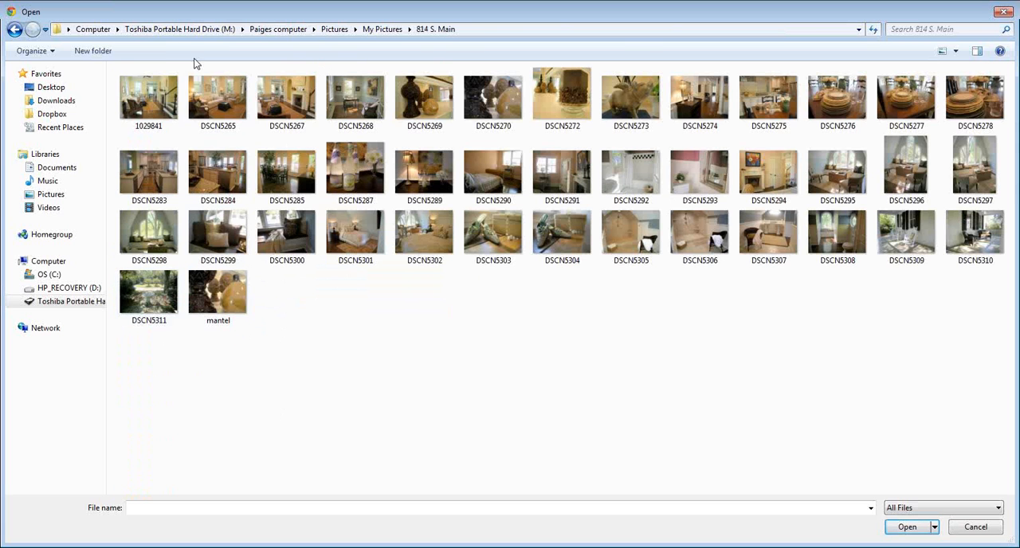
- Choose 1029841.JPG as the cover page photo and save the upload
key("Escape")
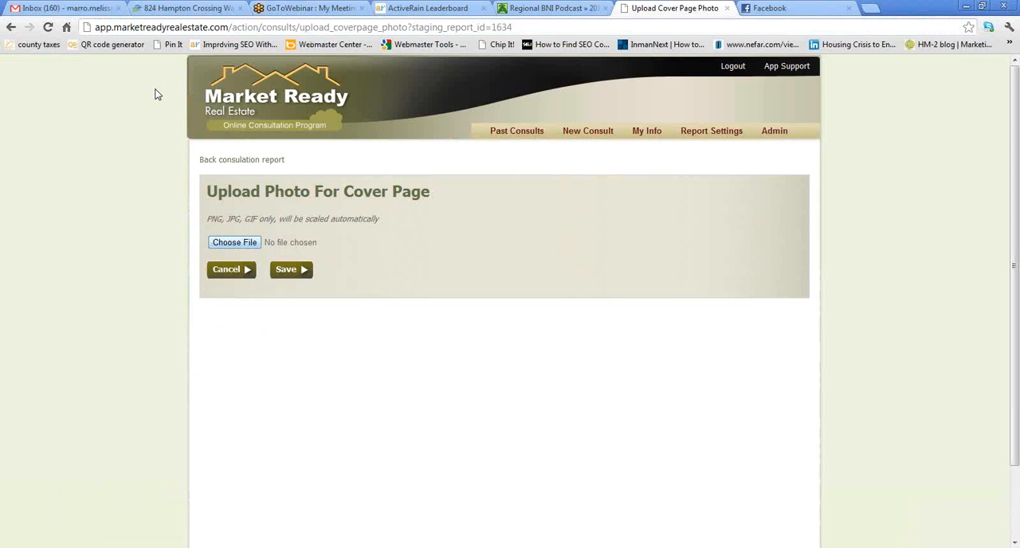
left_click(231, 245)
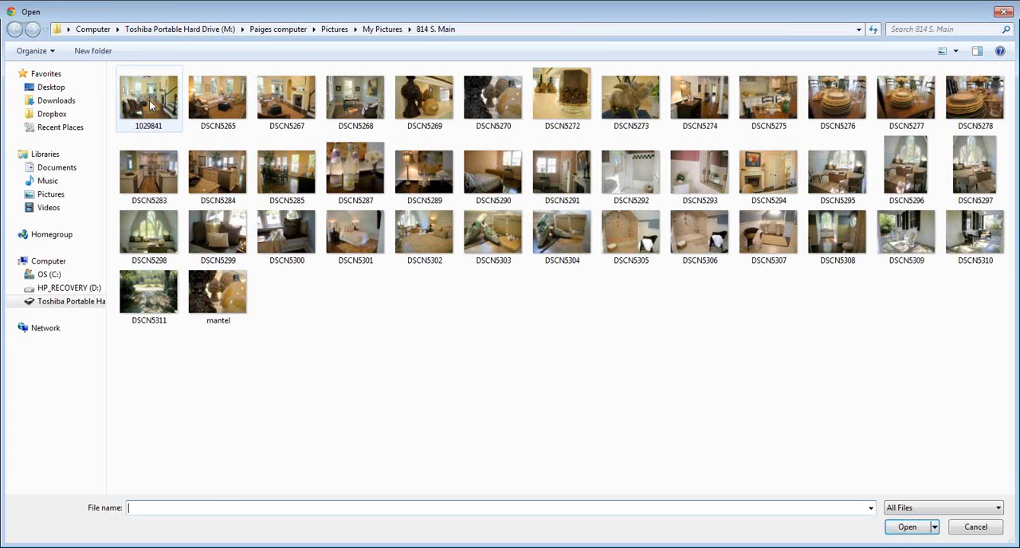
double_click(150, 102)
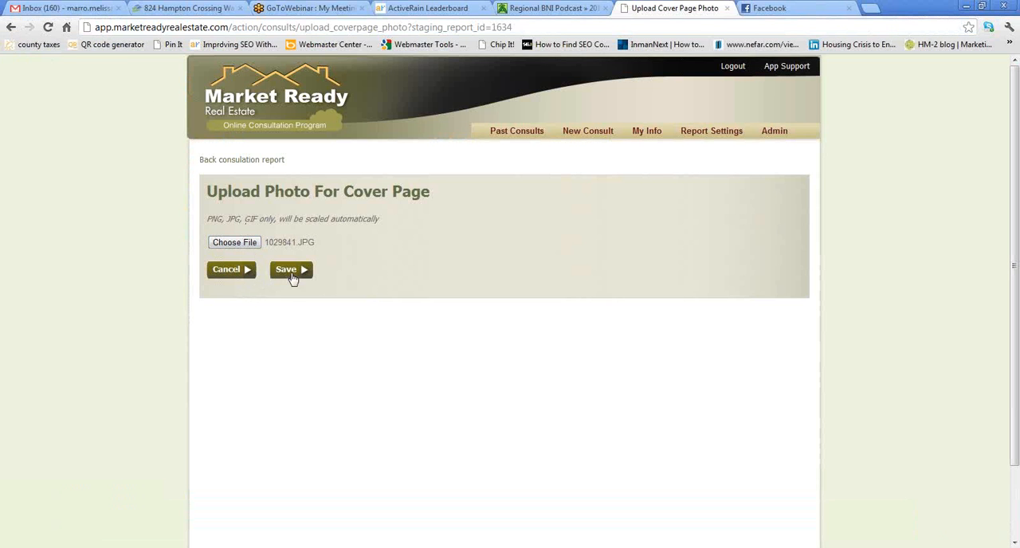
left_click(292, 273)
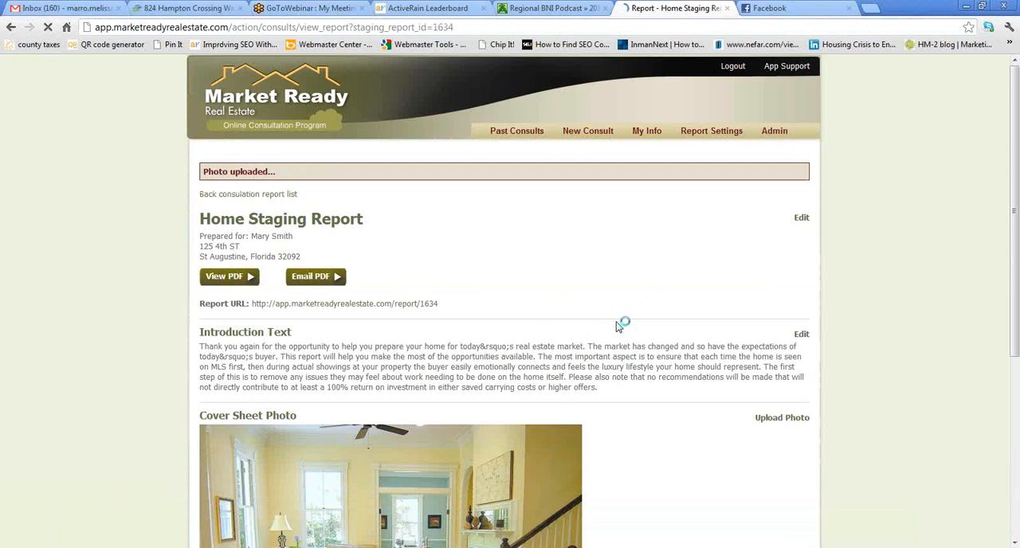
- Add a Family Room section to the report's Rooms and Sections
scroll(617, 327, "down", 3)
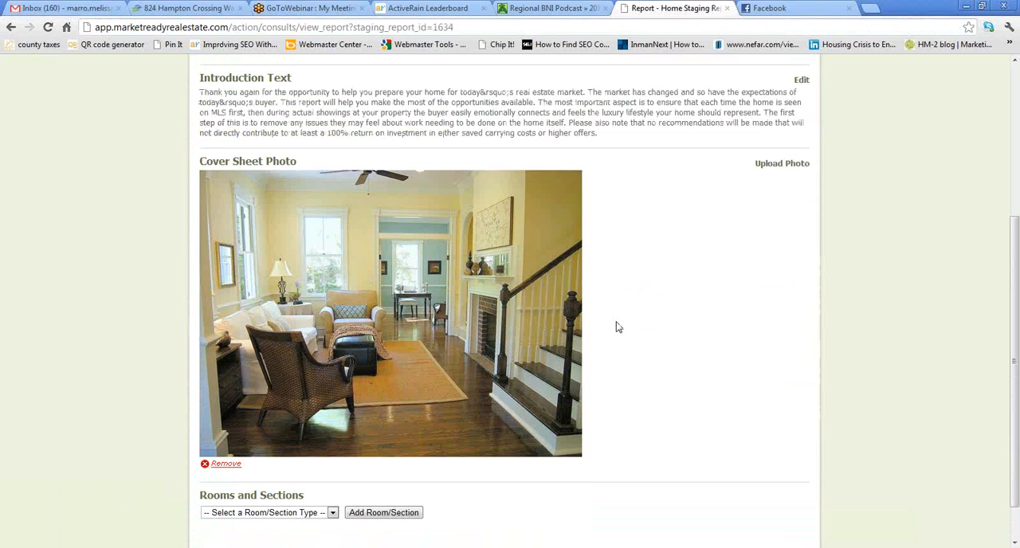
scroll(621, 328, "down", 1)
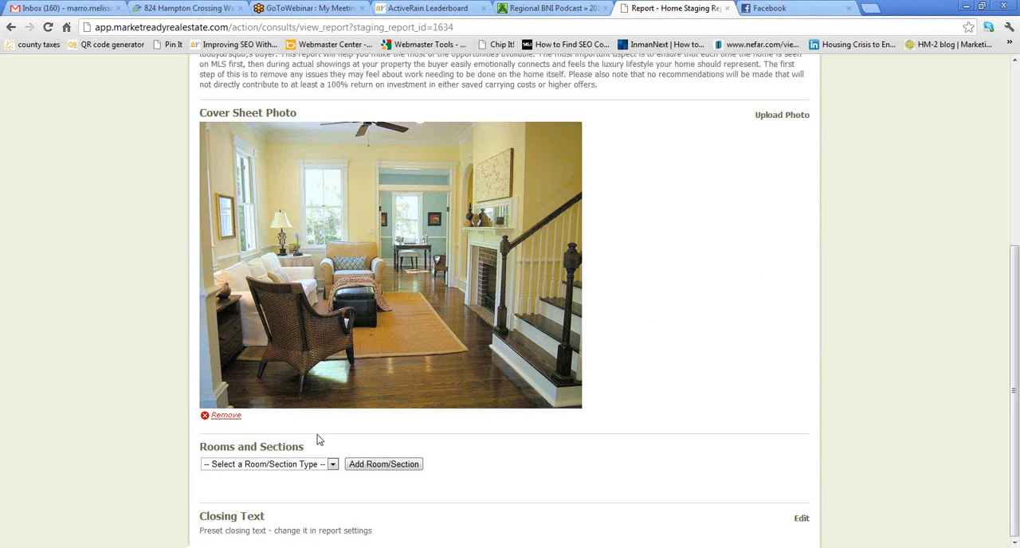
left_click(333, 464)
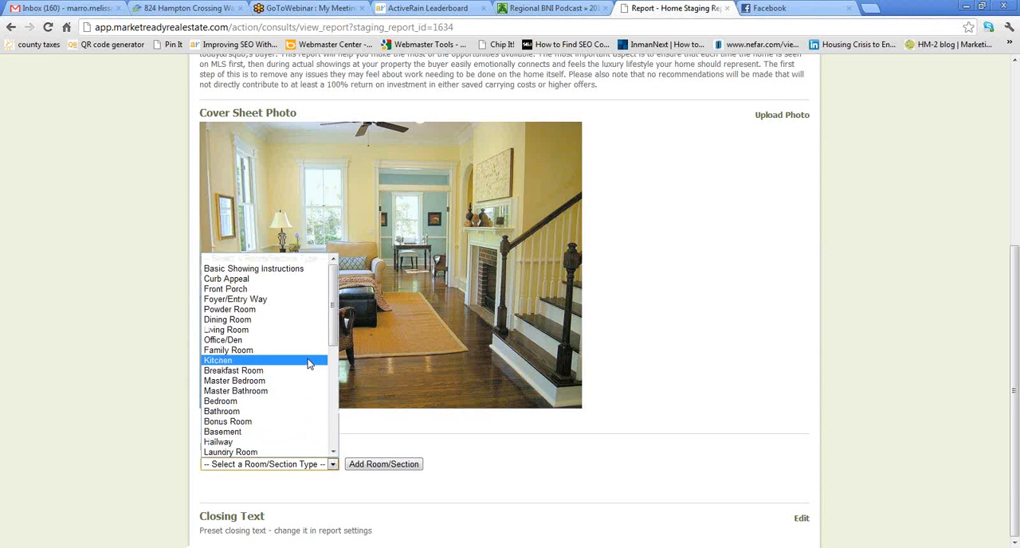
left_click(307, 351)
left_click(358, 464)
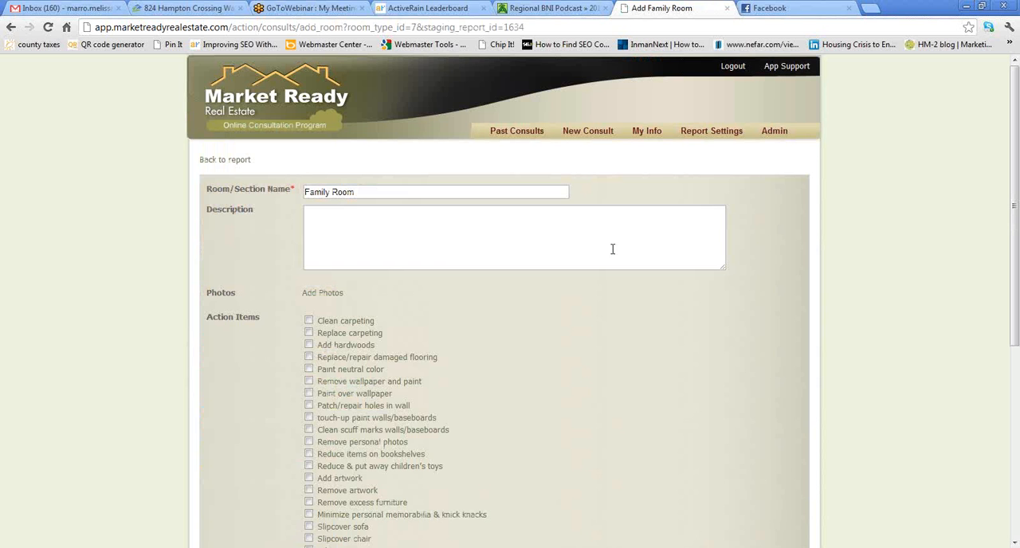
- Enter the Family Room description "Room is a large size, with plenty of room to gather. Beautiful hardwood floors."
left_click(612, 249)
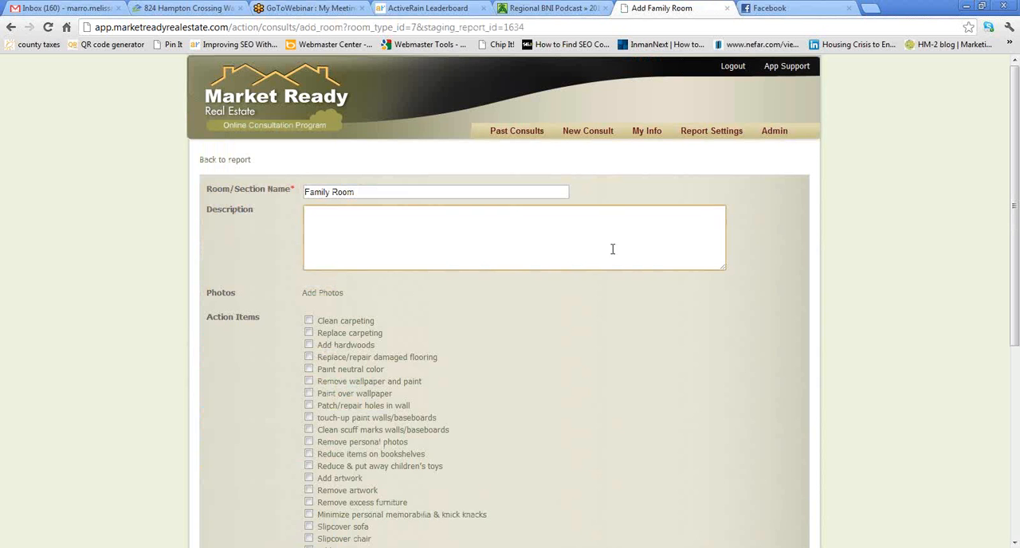
type("Room is a l")
type("arge size")
type(", with plen")
type("y of")
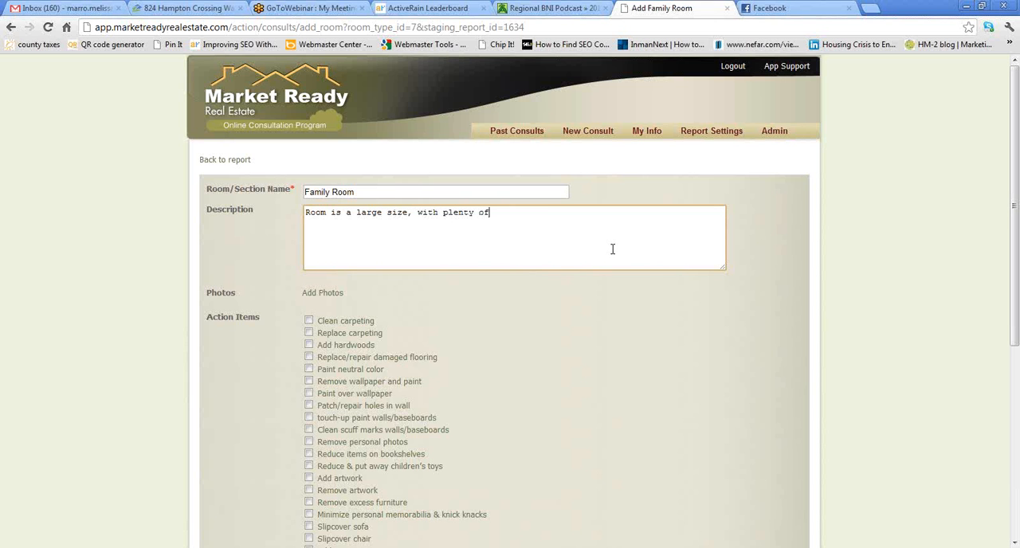
type(" room to gather. Beautiful hardwood floors.")
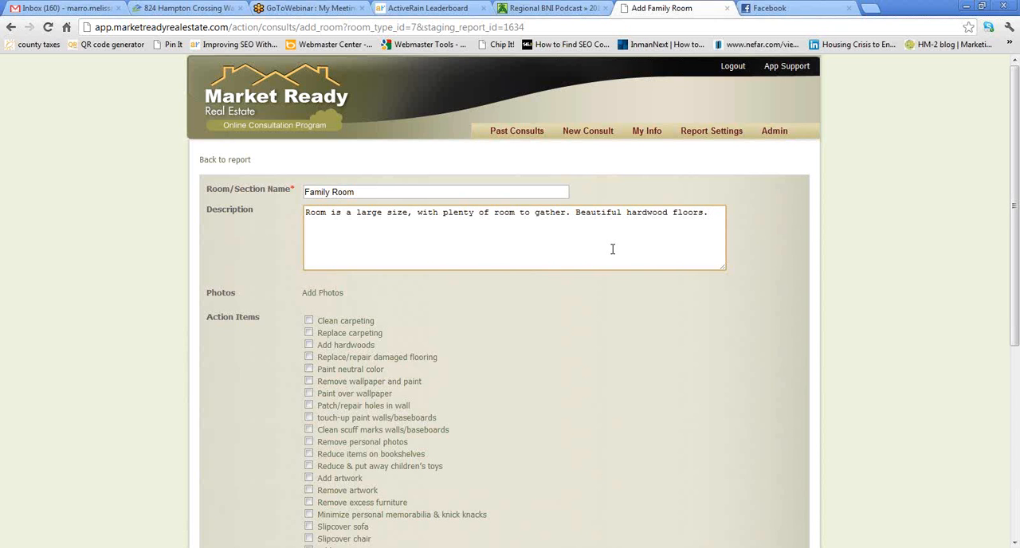
left_click(311, 292)
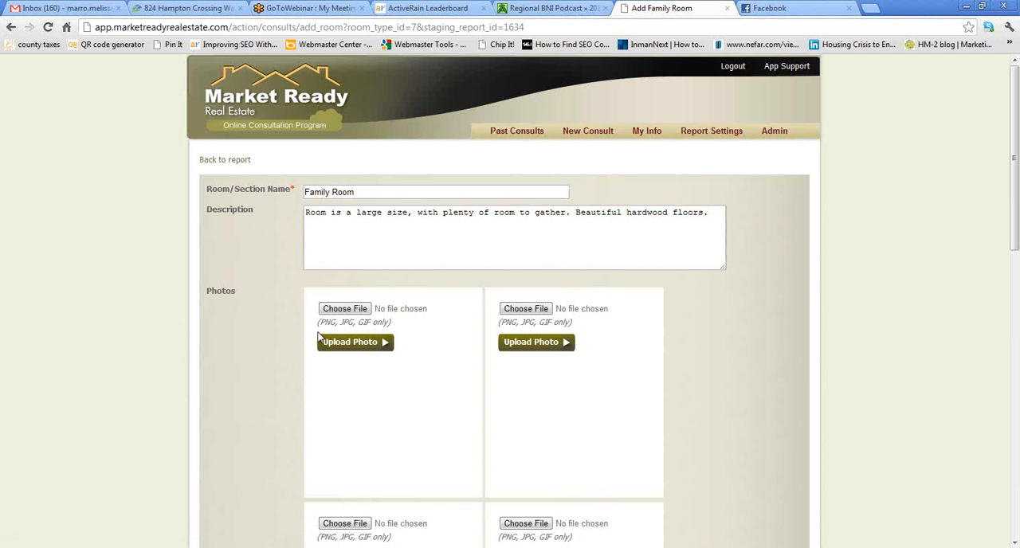
left_click(344, 308)
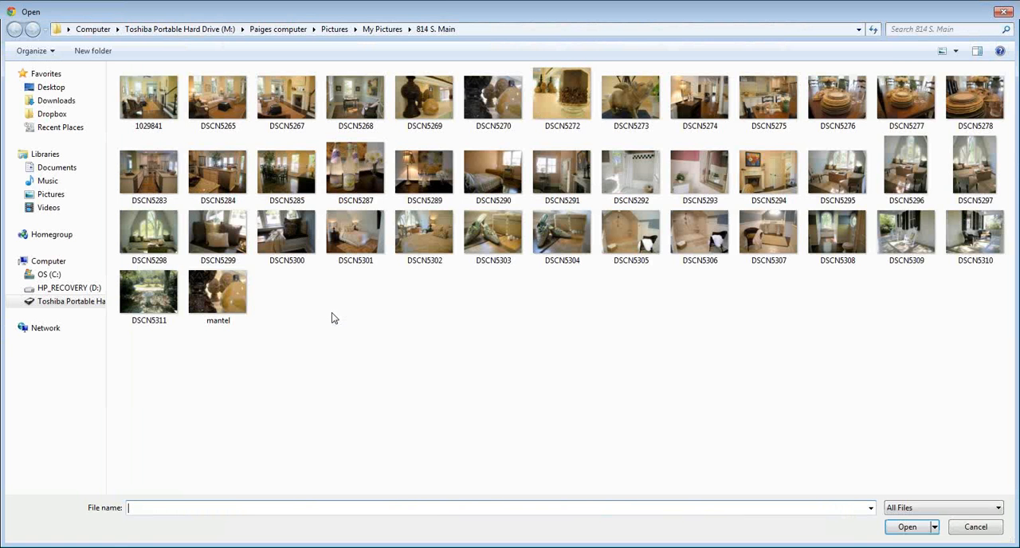
double_click(350, 89)
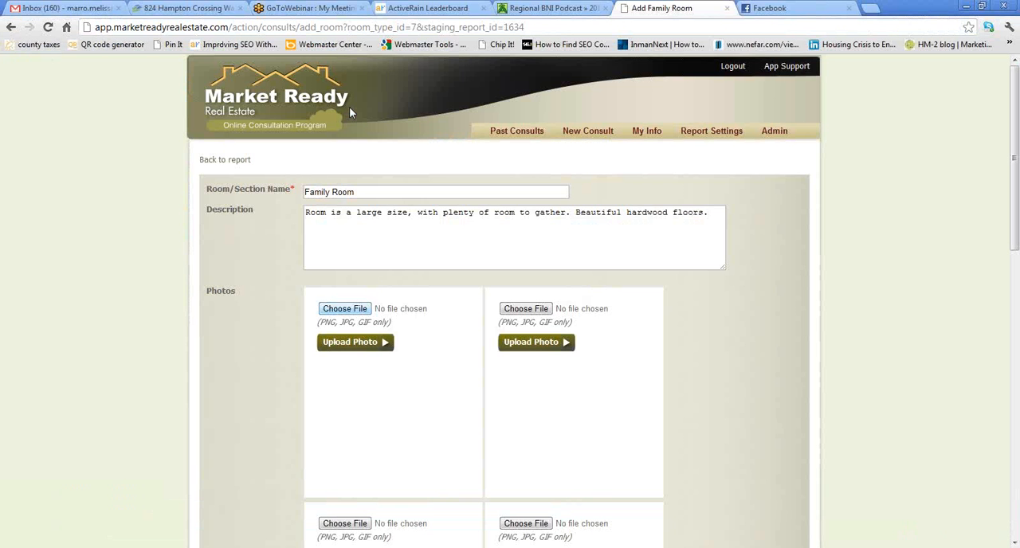
left_click(538, 311)
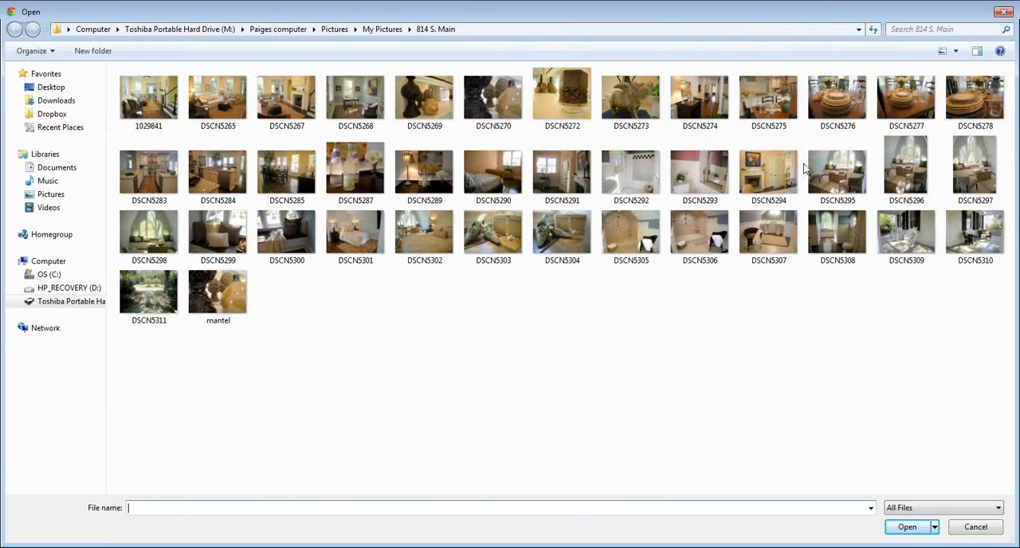
double_click(773, 239)
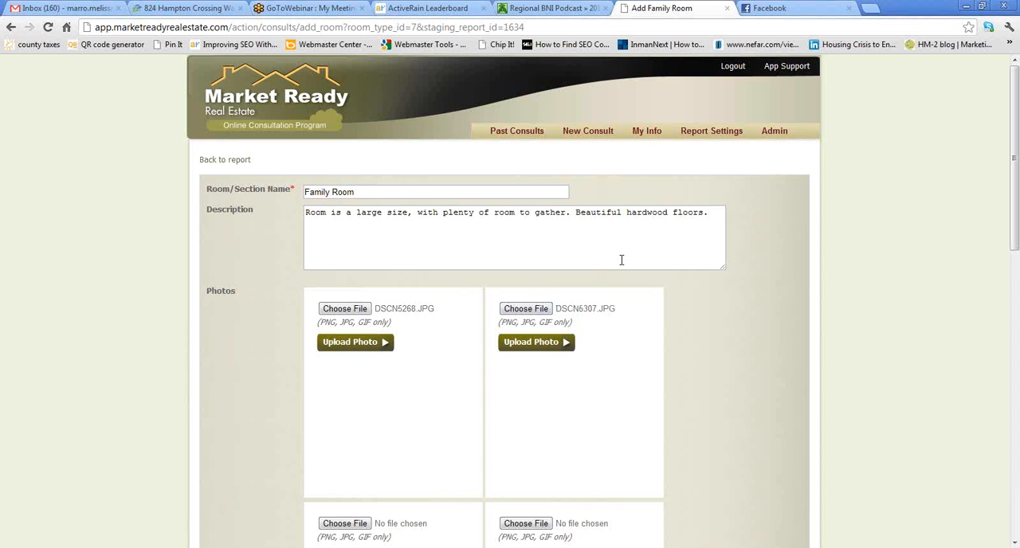
left_click(354, 349)
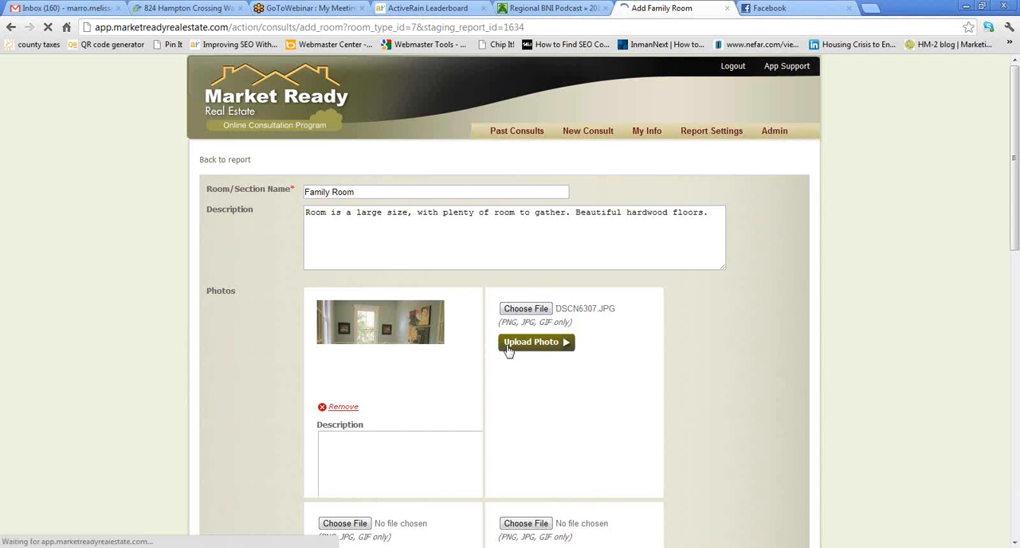
left_click(561, 345)
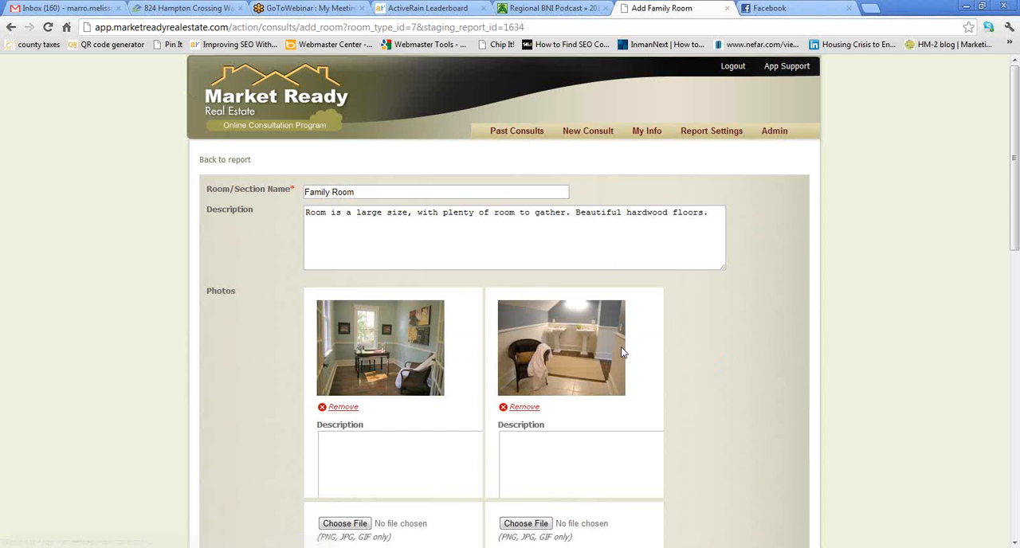
- Select the Family Room action items Replace carpeting, Paint neutral color, Remove wallpaper and paint, and Reduce items on bookshelves
scroll(683, 351, "down", 2)
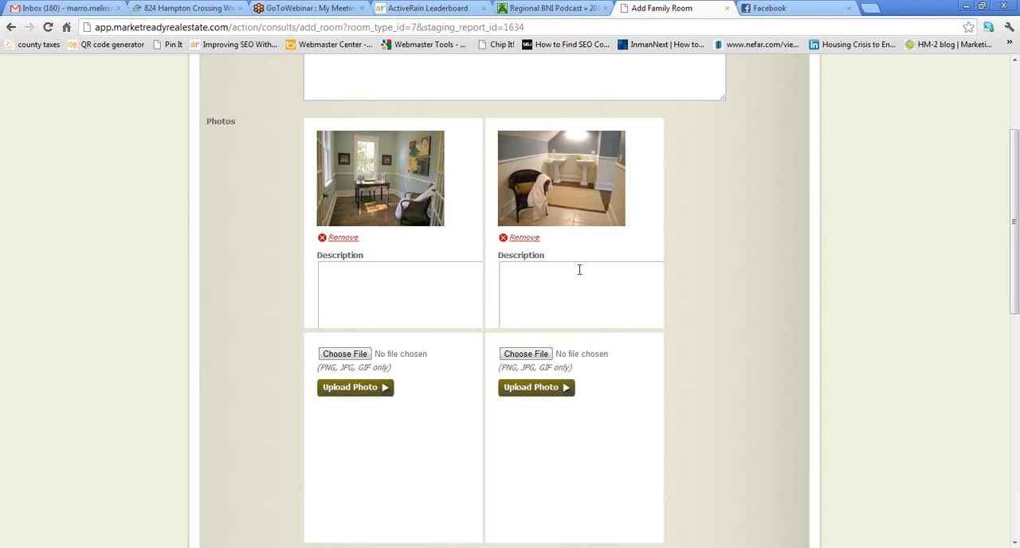
scroll(580, 271, "down", 4)
scroll(578, 274, "down", 1)
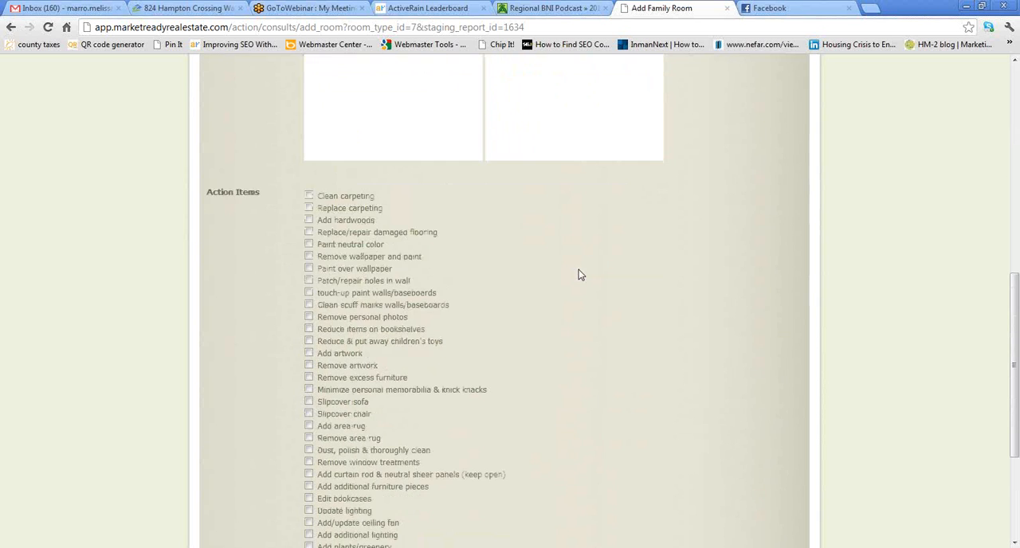
scroll(577, 268, "down", 1)
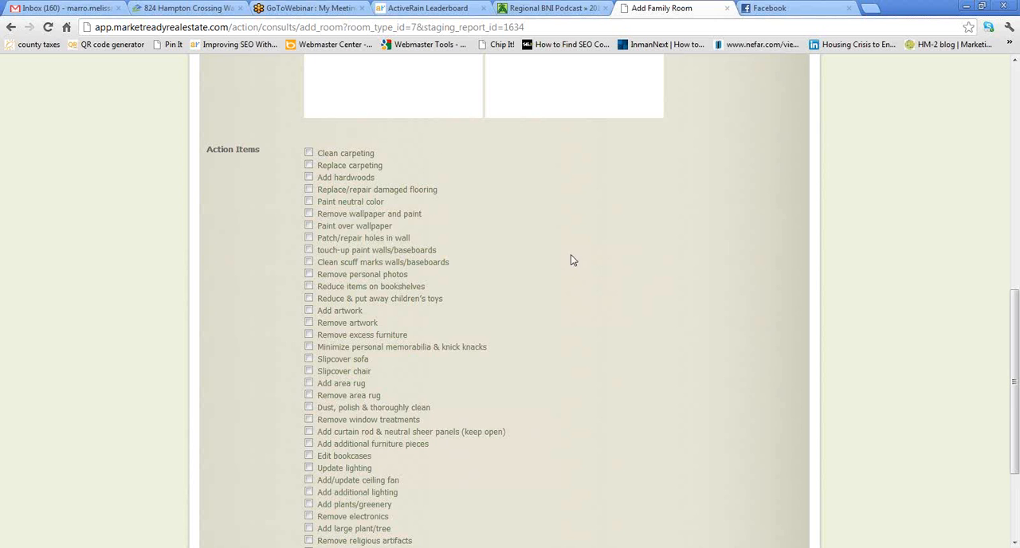
left_click(308, 165)
left_click(309, 202)
left_click(309, 214)
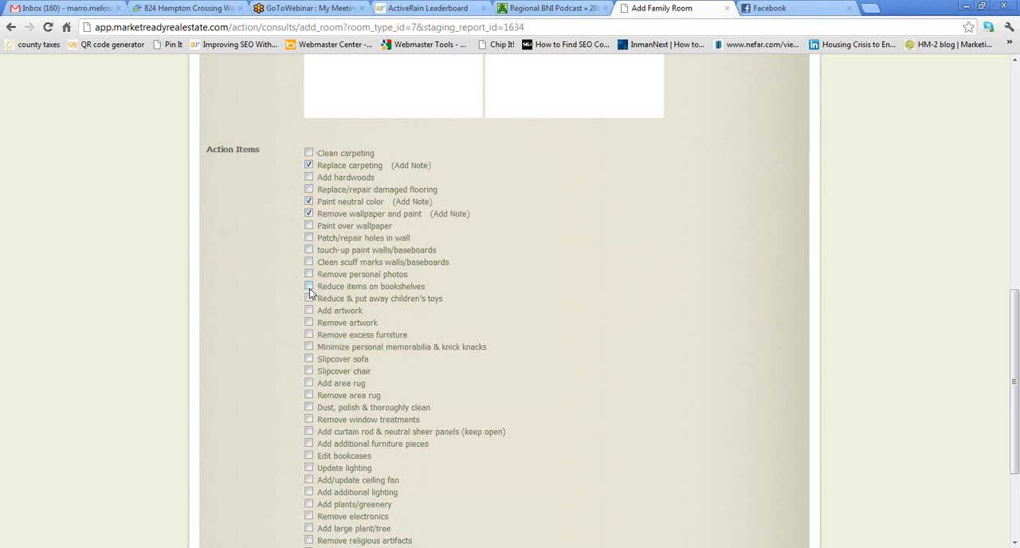
left_click(309, 287)
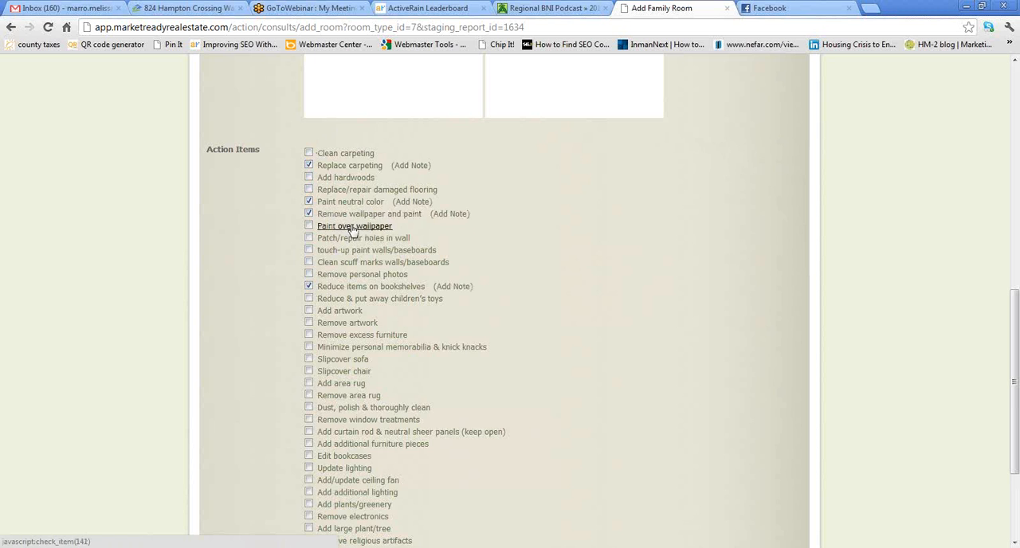
- Add the note "Paint sherwin williams buff beige SW1234" to the Remove wallpaper and paint item
left_click(450, 214)
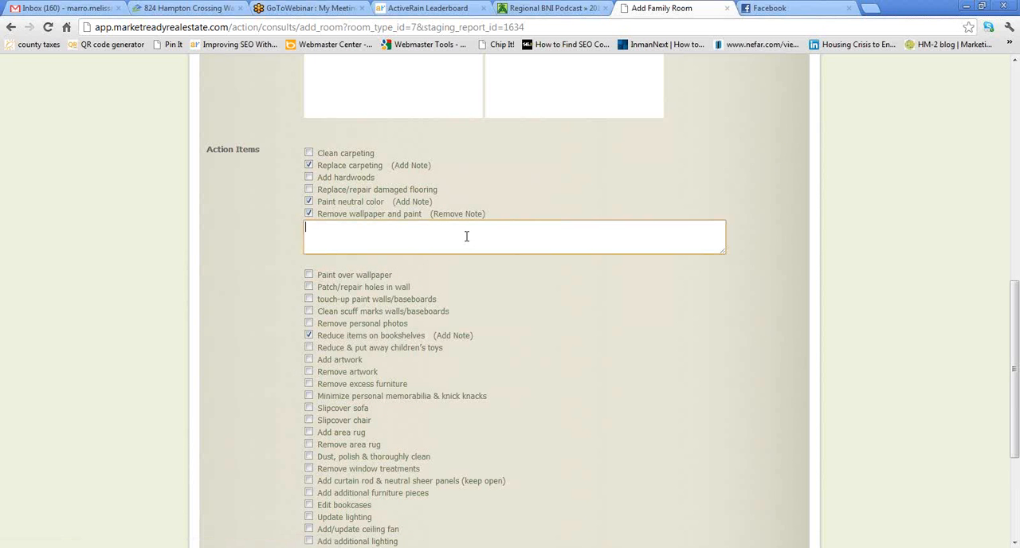
type("Paint sherwin williams buff bei")
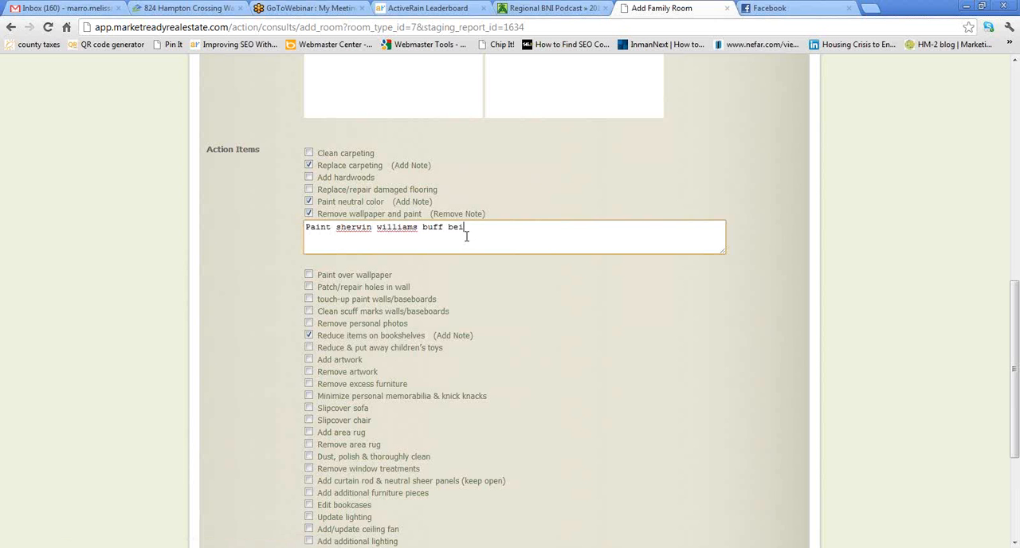
type("ge SW1234")
left_click(542, 289)
- Select the Edit bookcases action item and give it the note "remove fake cat"
scroll(541, 288, "down", 1)
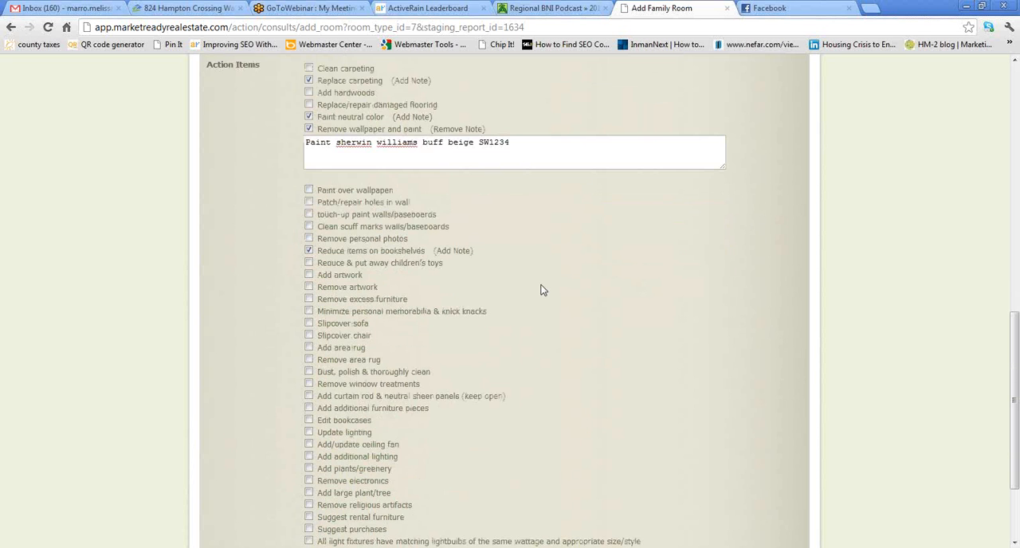
left_click(309, 420)
left_click(391, 421)
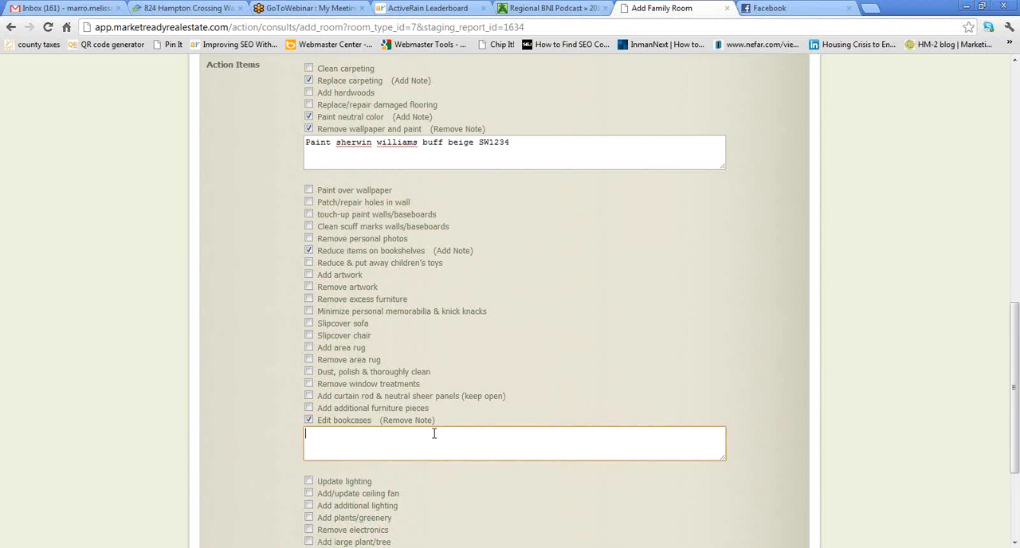
type("remove fake cat")
left_click(493, 484)
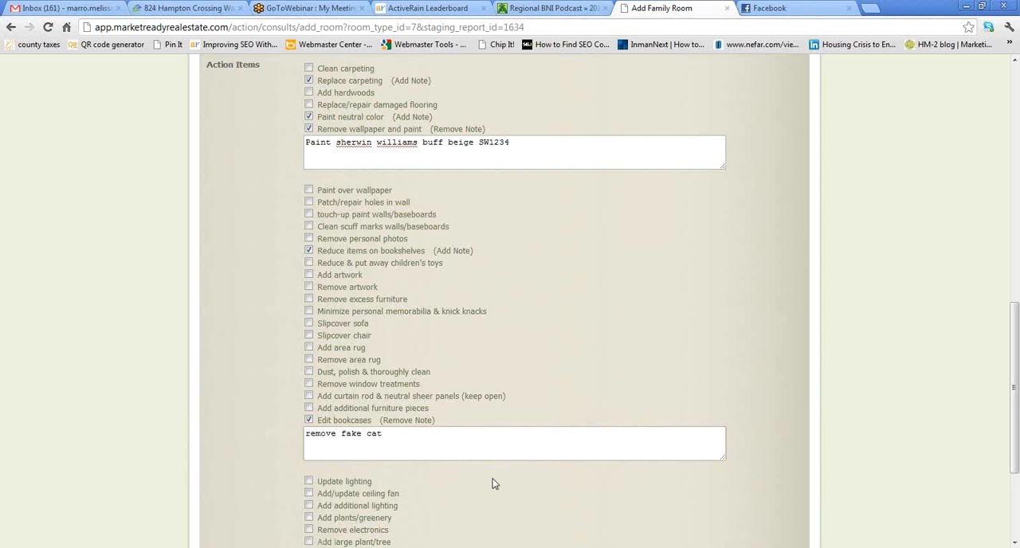
- Select Other recommendations with its note left blank and save the Family Room section
scroll(493, 484, "down", 3)
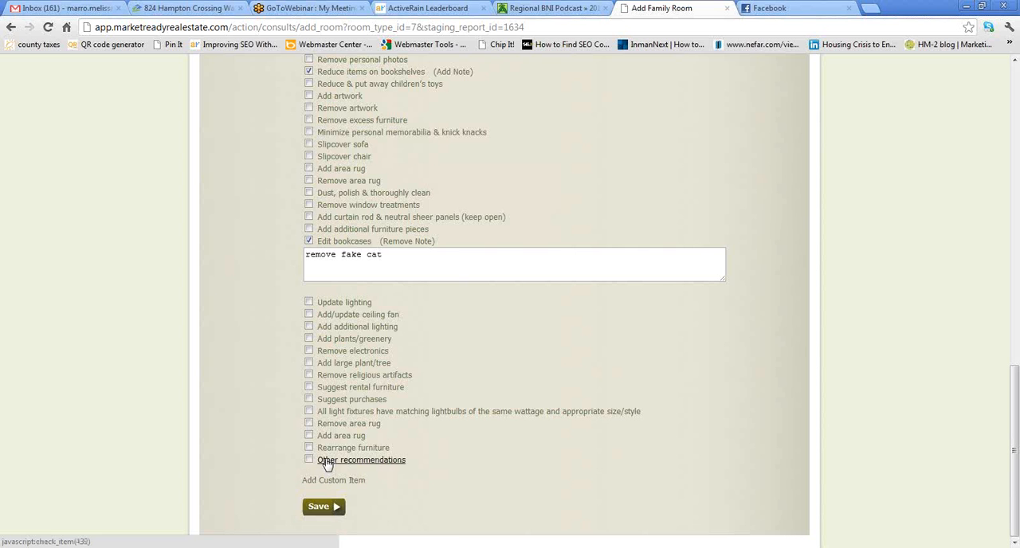
left_click(330, 460)
left_click(431, 461)
left_click(513, 484)
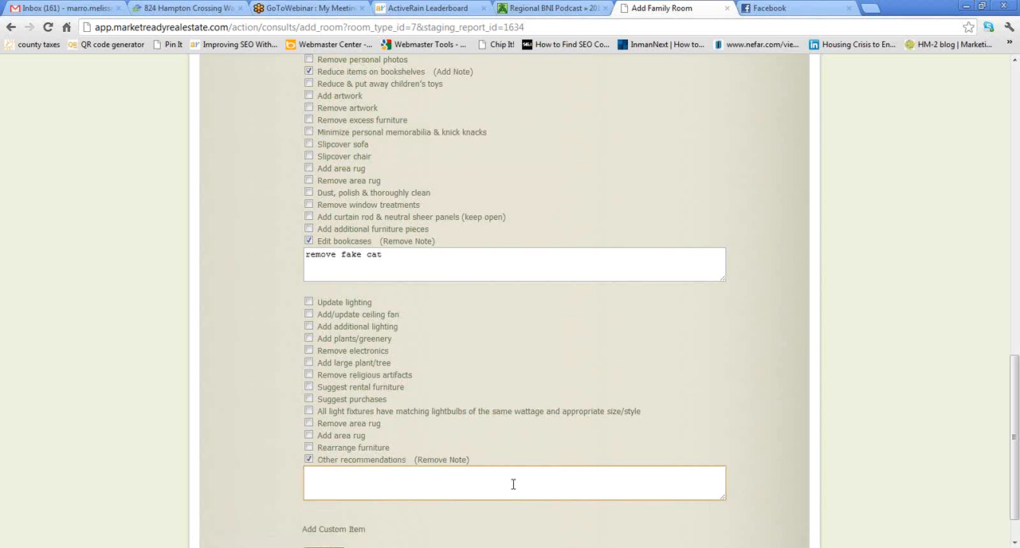
scroll(513, 484, "down", 2)
left_click(315, 510)
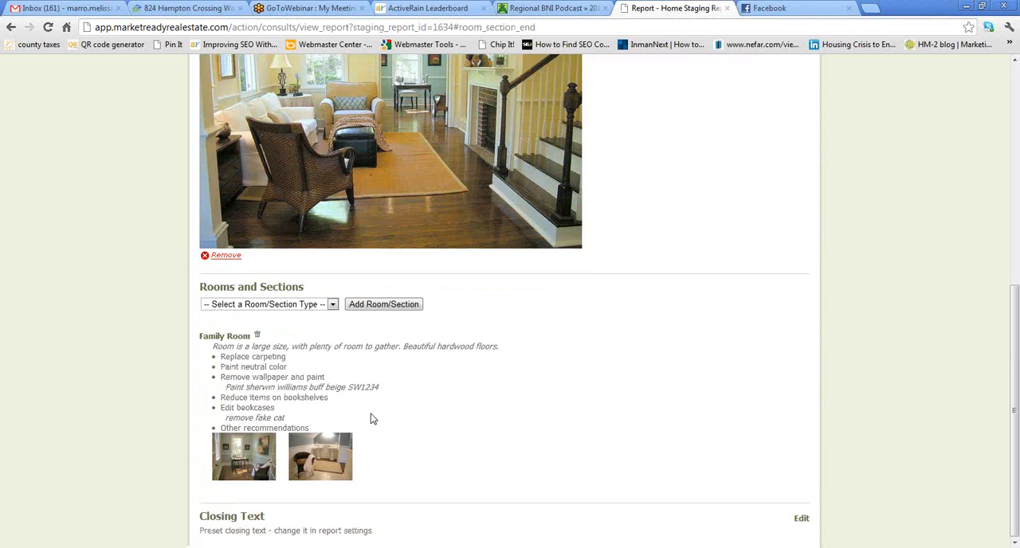
- Add a Bedroom section to the report and rename it "Girl's Room"
left_click(333, 306)
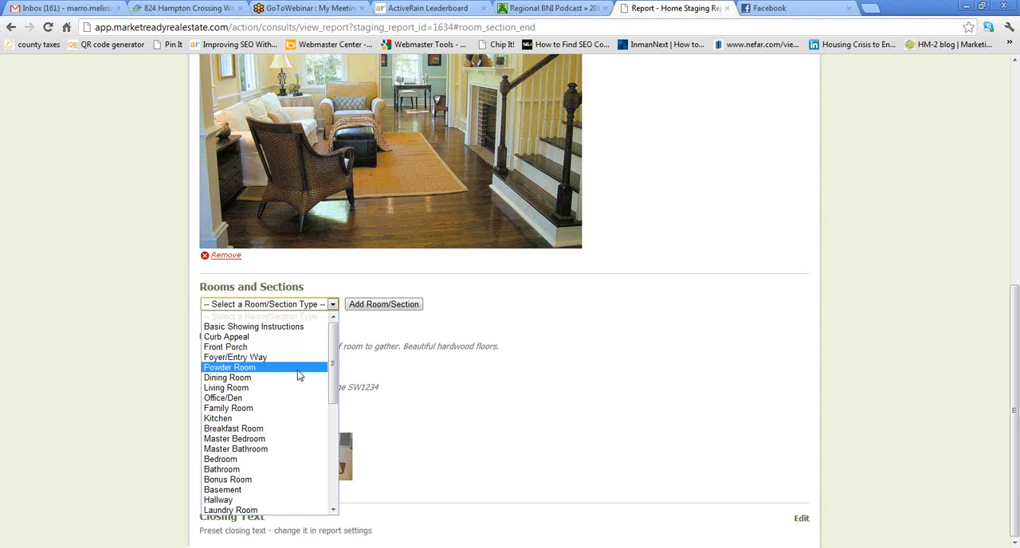
left_click(283, 460)
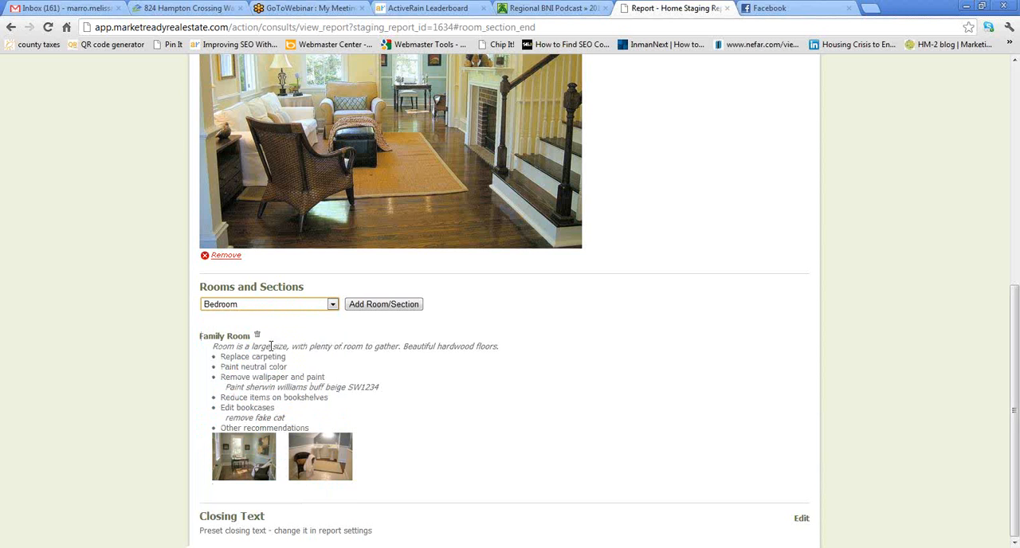
left_click(396, 309)
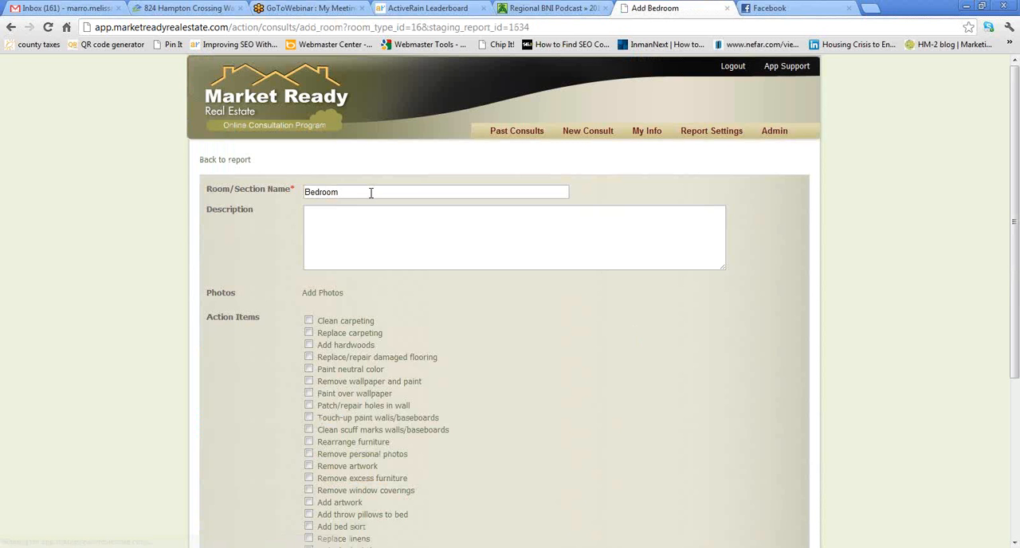
left_click(371, 192)
key("BackSpace")
key("BackSpace")
key("BackSpace")
key("BackSpace")
key("BackSpace")
key("BackSpace")
key("BackSpace")
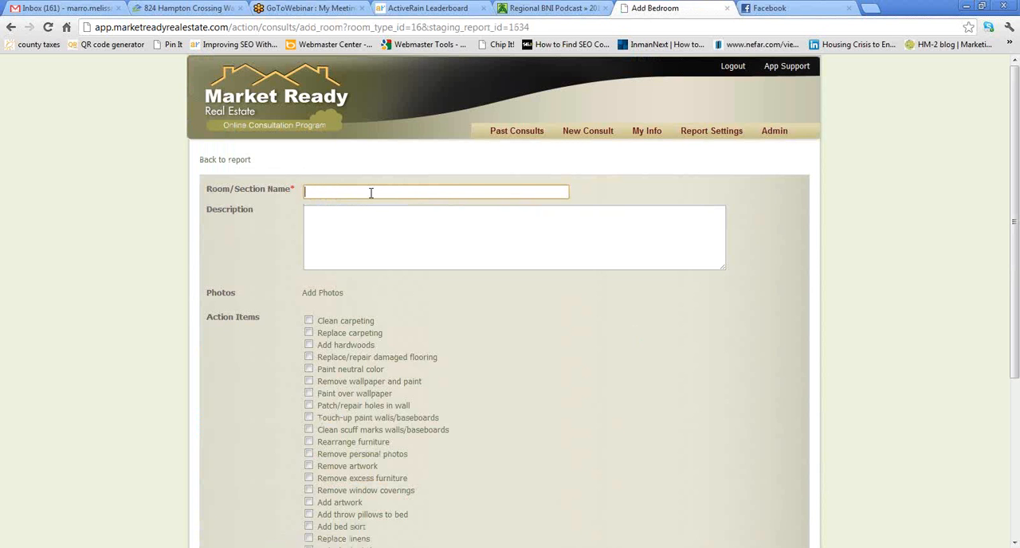
type("Girl's Room")
- Enter the Girl's Room description "Very pretty. Love the sunlight that comes in."
left_click(371, 211)
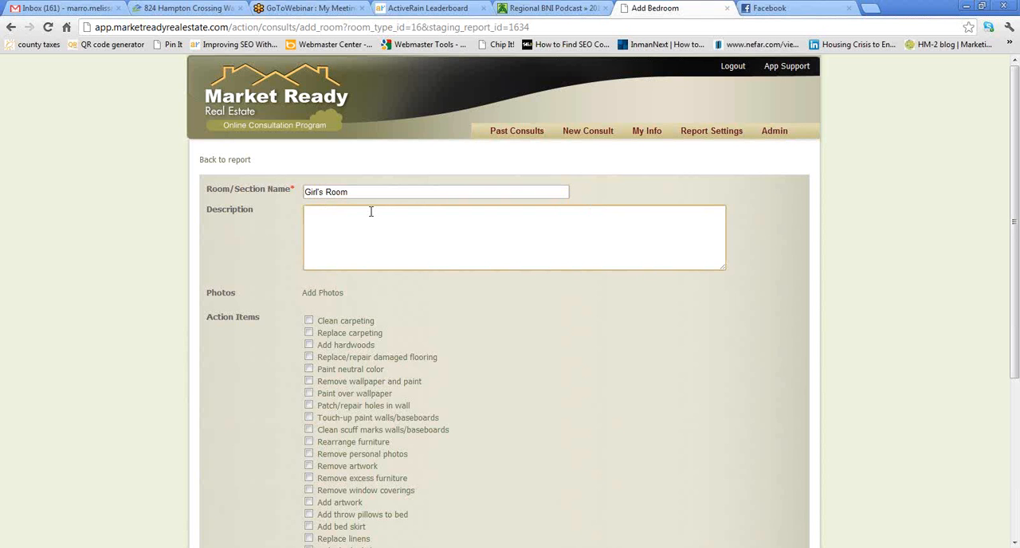
type("Very pretty. Love the sunlight that ch")
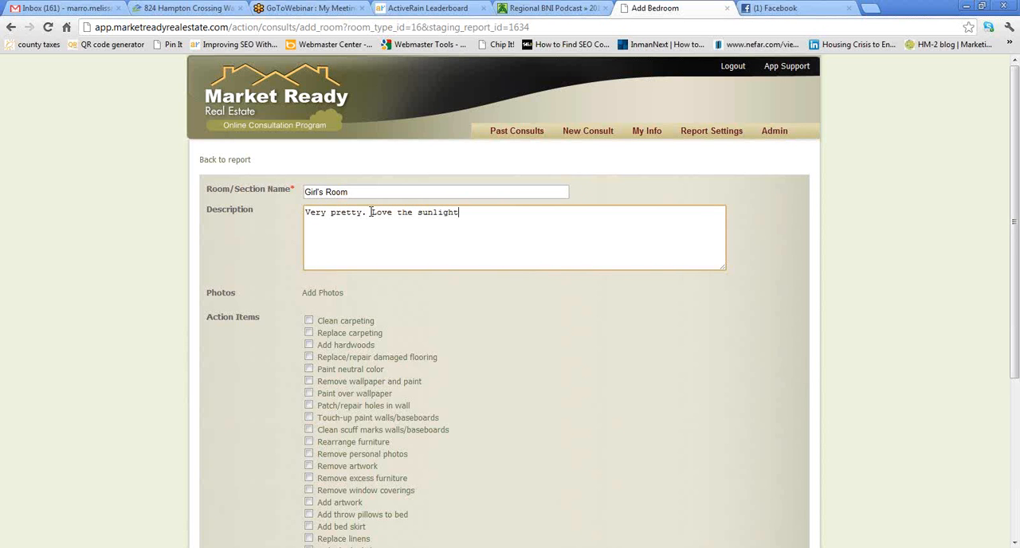
key("BackSpace")
type("omes in.")
- Select Patch/repair holes in wall, Touch-up paint walls/baseboards, Rearrange furniture and Remove personal photos for the Girl's Room, and save the section
left_click(308, 406)
left_click(308, 417)
left_click(309, 442)
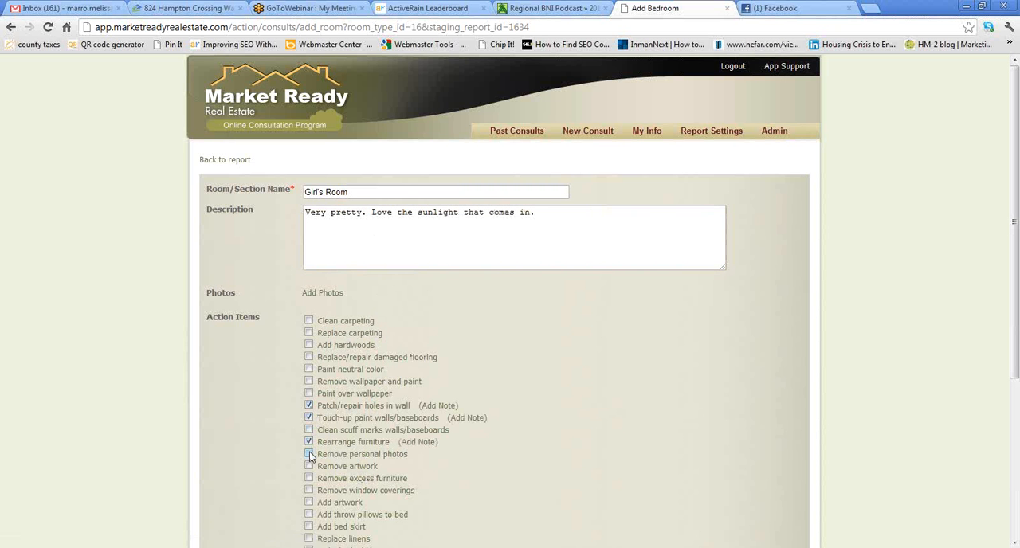
left_click(309, 454)
scroll(587, 459, "down", 3)
left_click(305, 512)
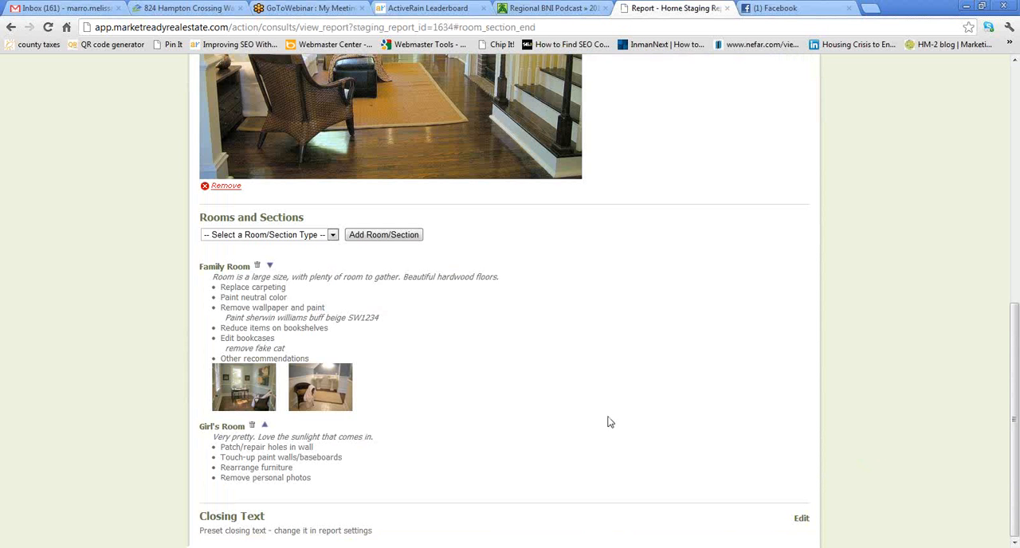
- Move the Girl's Room section above the Family Room section and return it to its place below
left_click(264, 427)
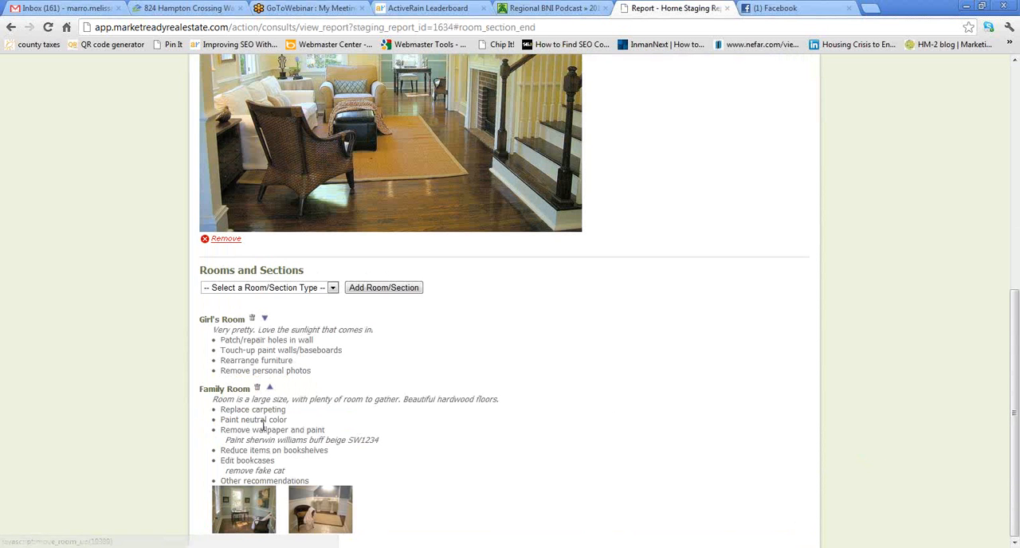
left_click(264, 318)
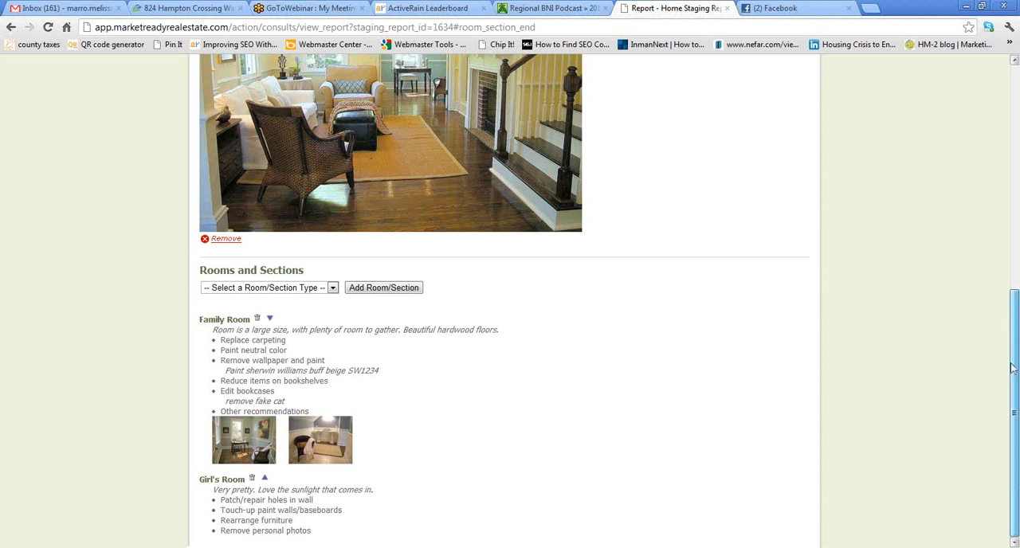
- Generate the PDF version of the staging report, download it and open the downloaded file in Adobe Reader
mouse_move(1012, 412)
left_mouse_down()
mouse_move(1010, 178)
mouse_move(997, 419)
left_mouse_up()
scroll(997, 374, "up", 4)
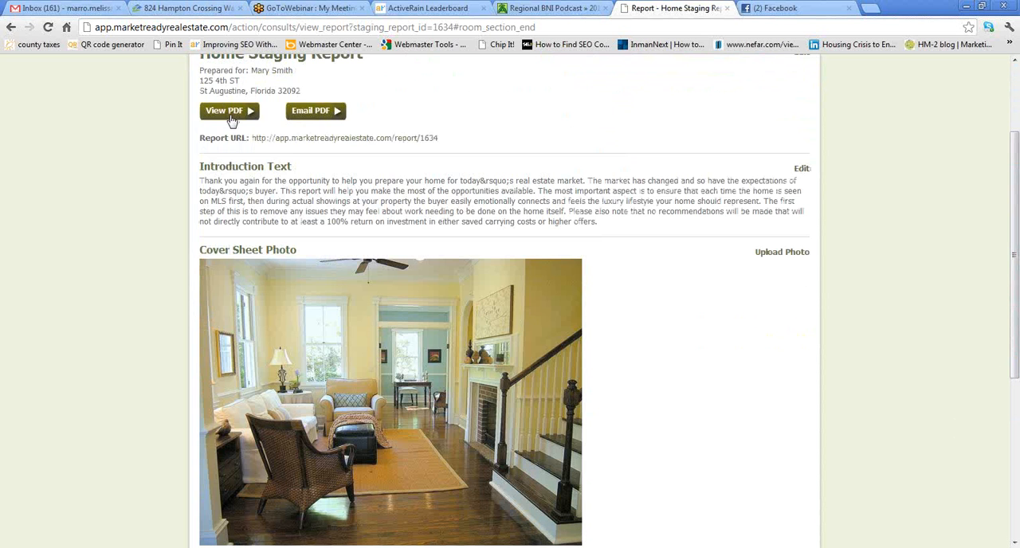
left_click(229, 112)
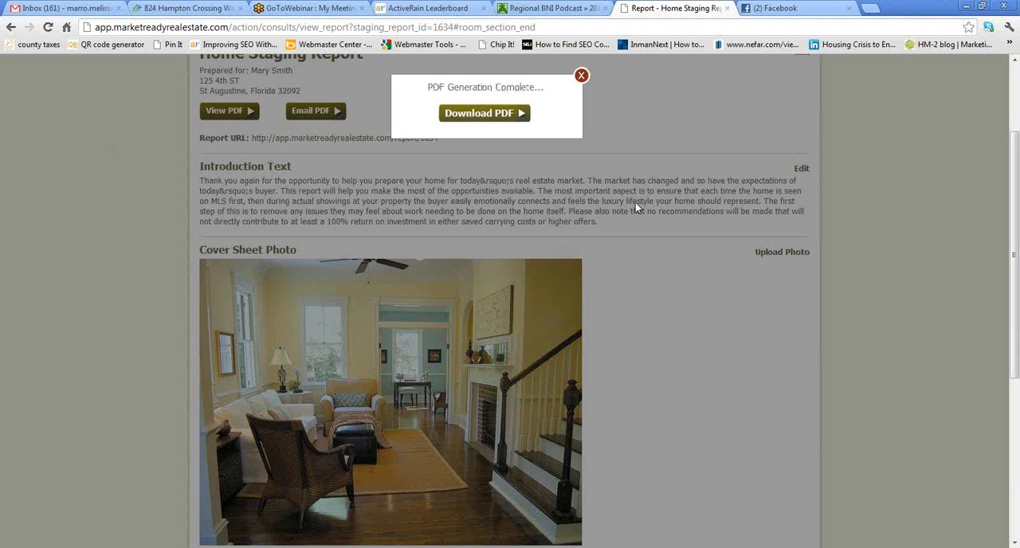
left_click(472, 116)
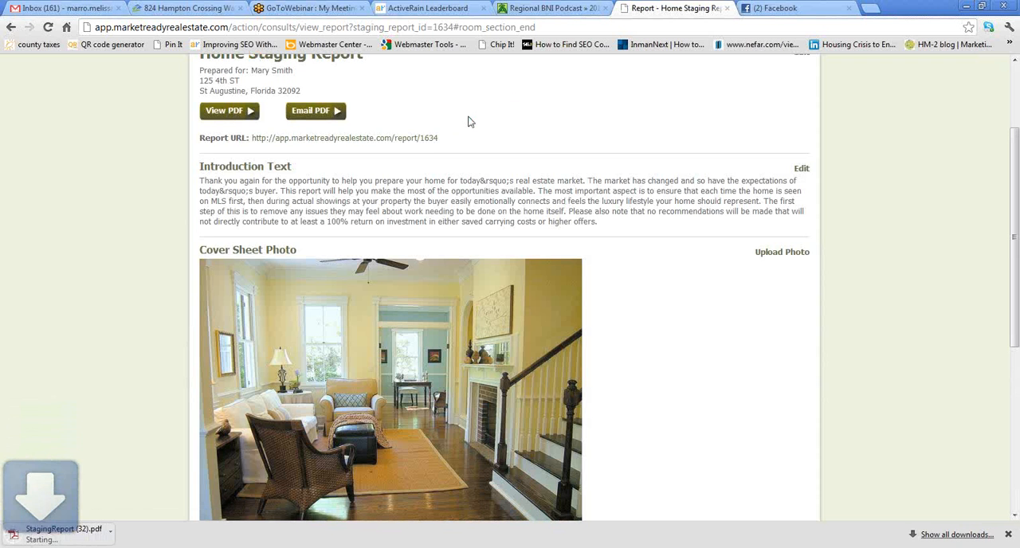
left_click(35, 538)
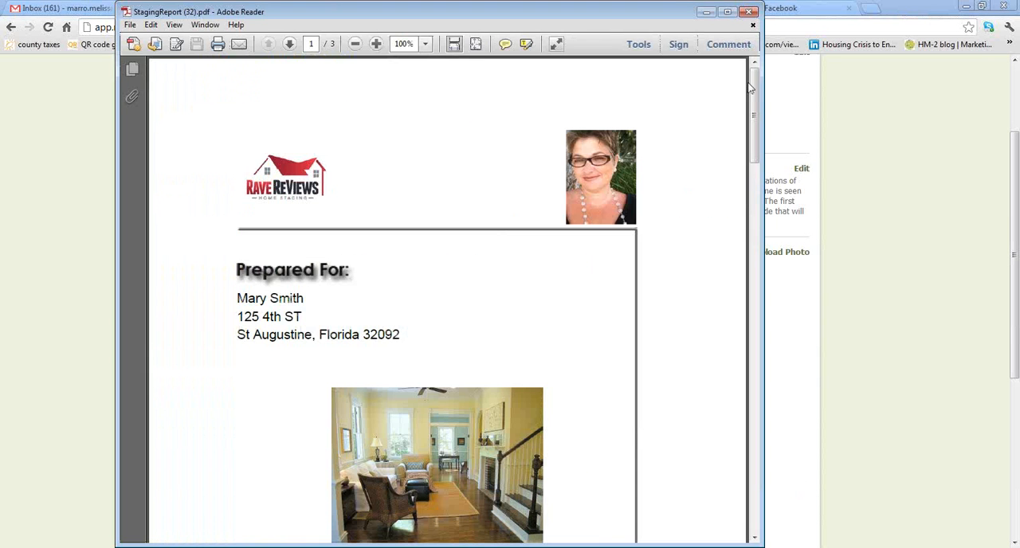
- Review the PDF report's cover page, client and preparer details, room recommendations and closing text, and close the document
left_click_drag(749, 88, 780, 365)
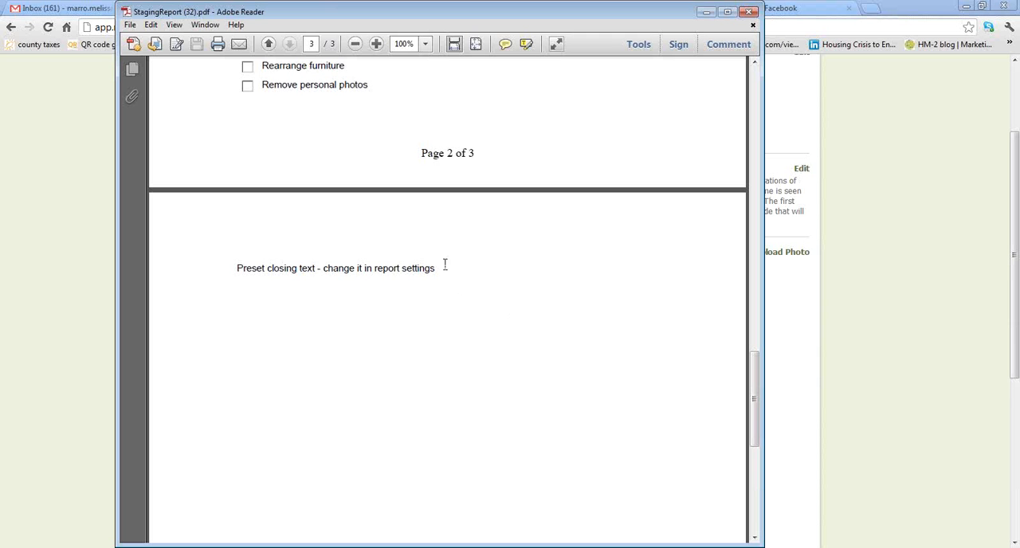
left_click_drag(754, 370, 741, 124)
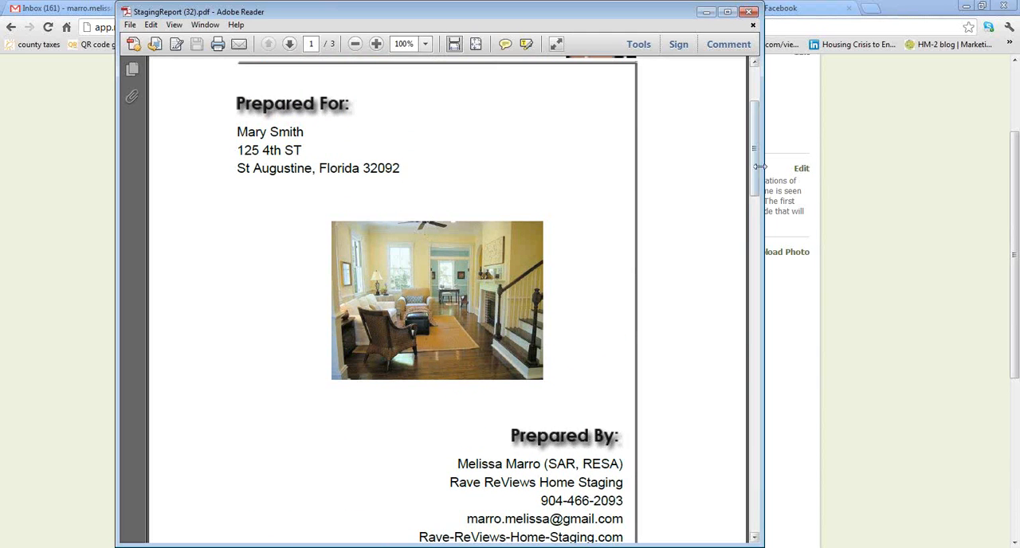
left_click_drag(757, 170, 757, 208)
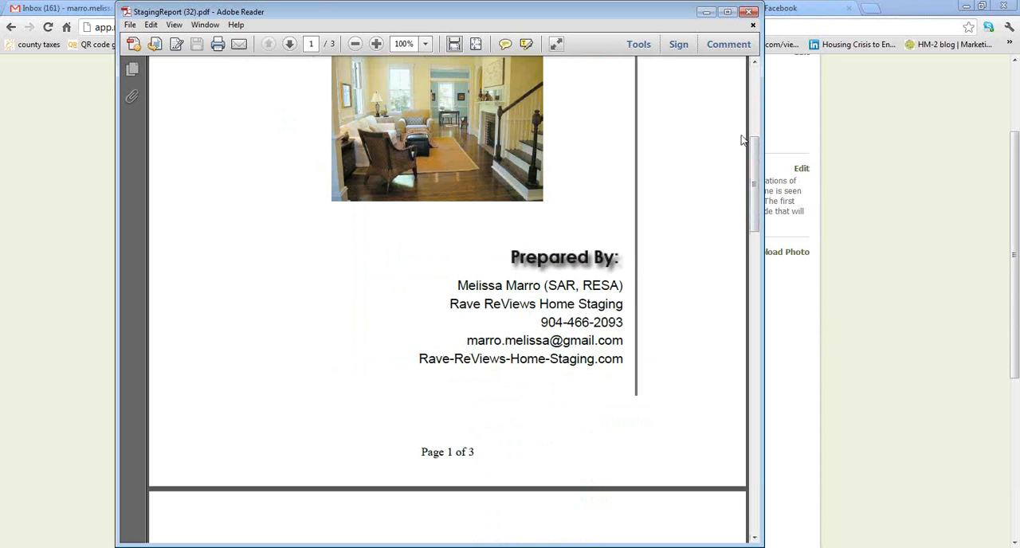
left_click_drag(758, 200, 750, 124)
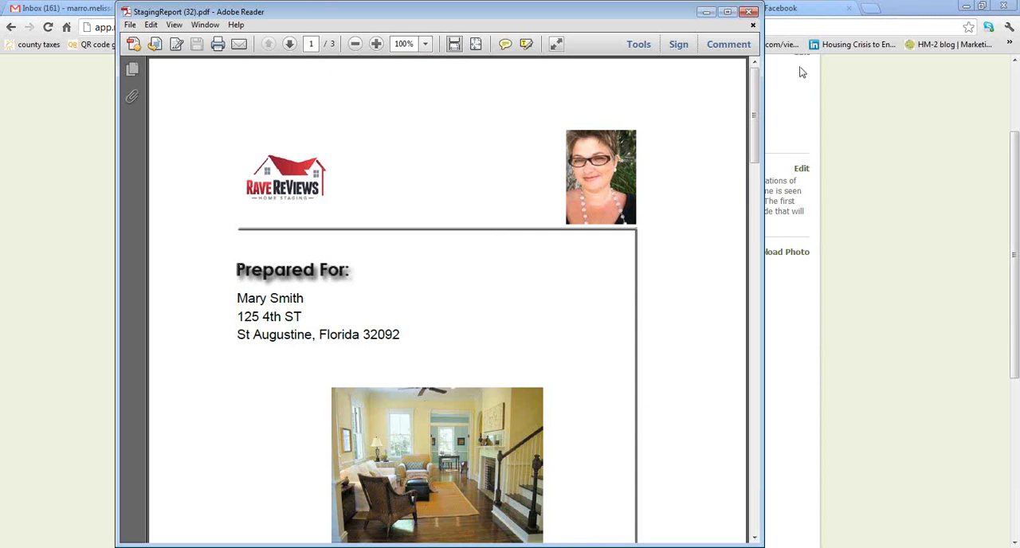
left_click(749, 11)
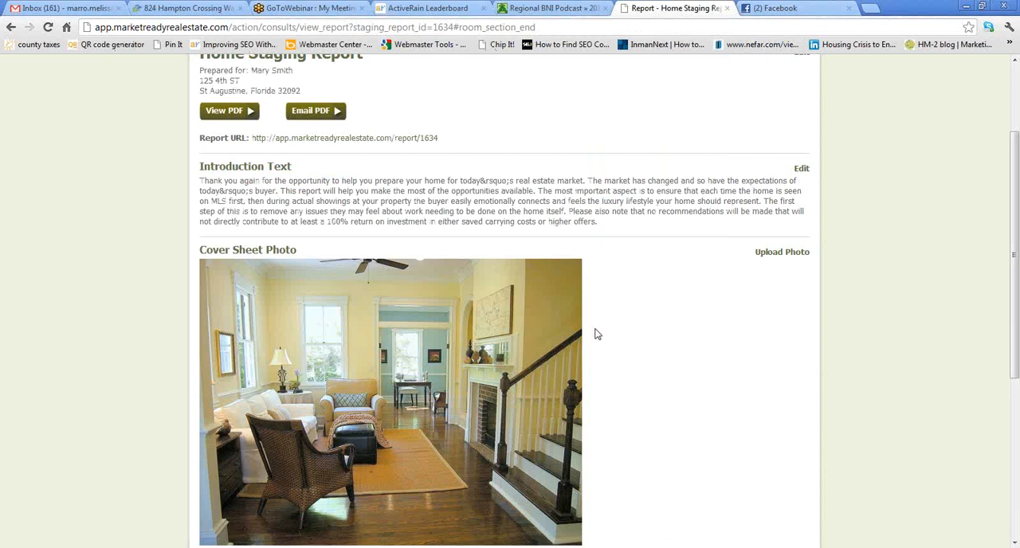
- Open the email form for sending the report PDF to the client
scroll(635, 344, "up", 1)
left_click(310, 196)
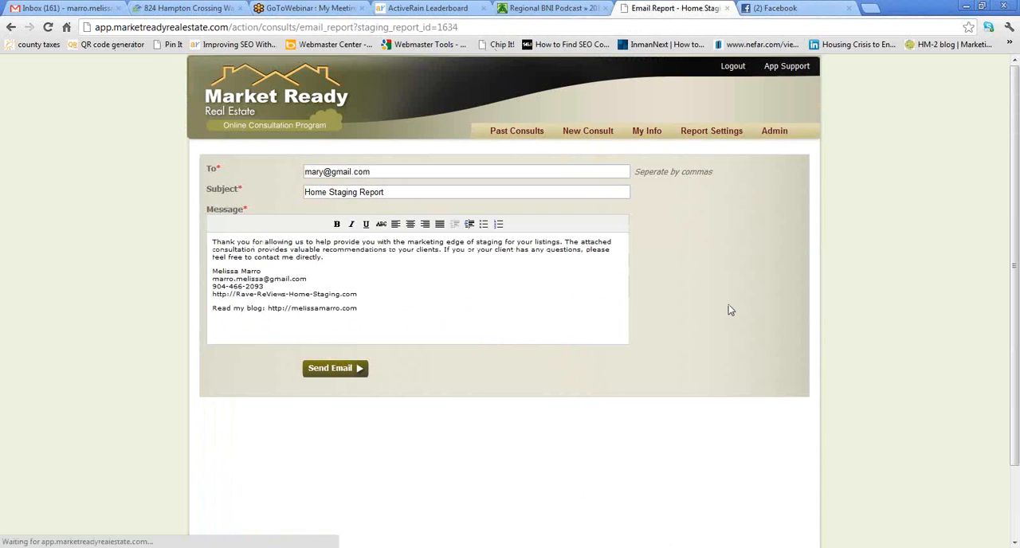